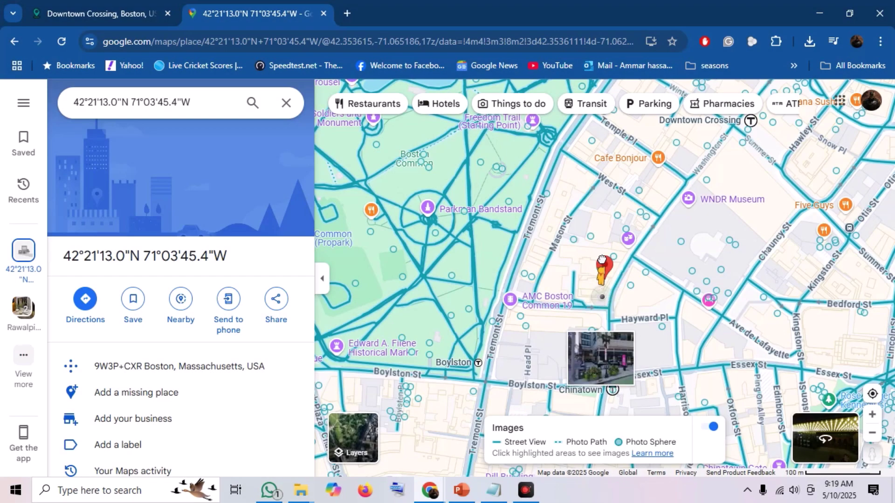
Enter Street View beside the red pin on Washington St and advance along the street to view the Paramount marquee
drag(601, 259, 602, 260)
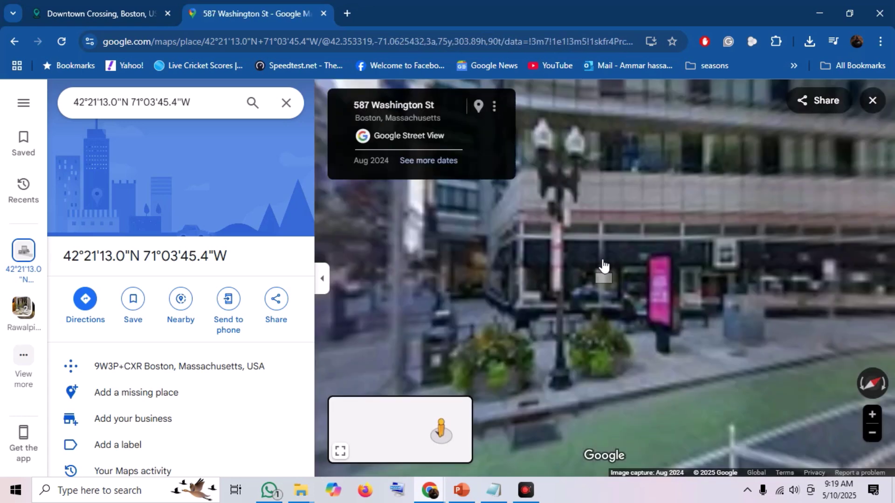
drag(751, 277, 404, 270)
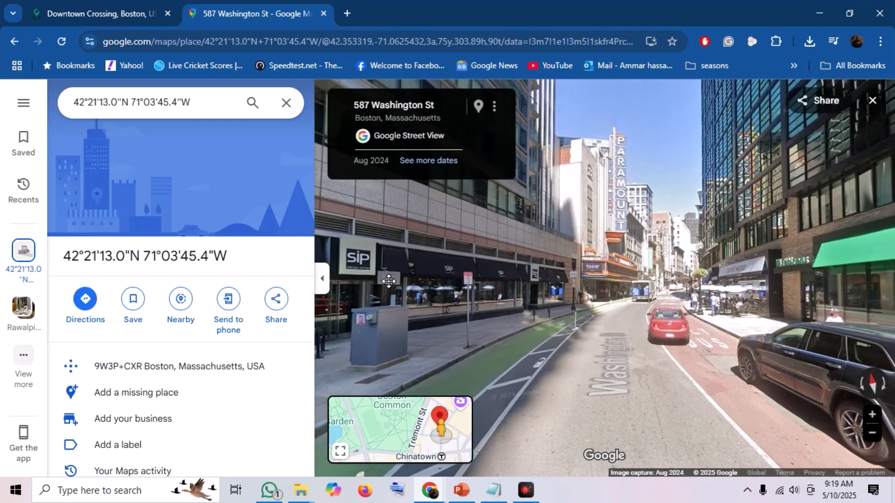
click(624, 327)
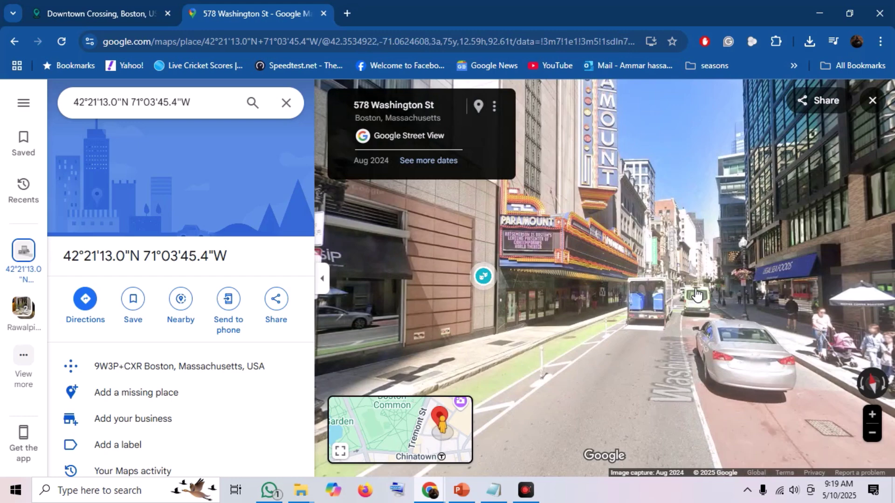
click(623, 334)
drag(614, 330, 471, 321)
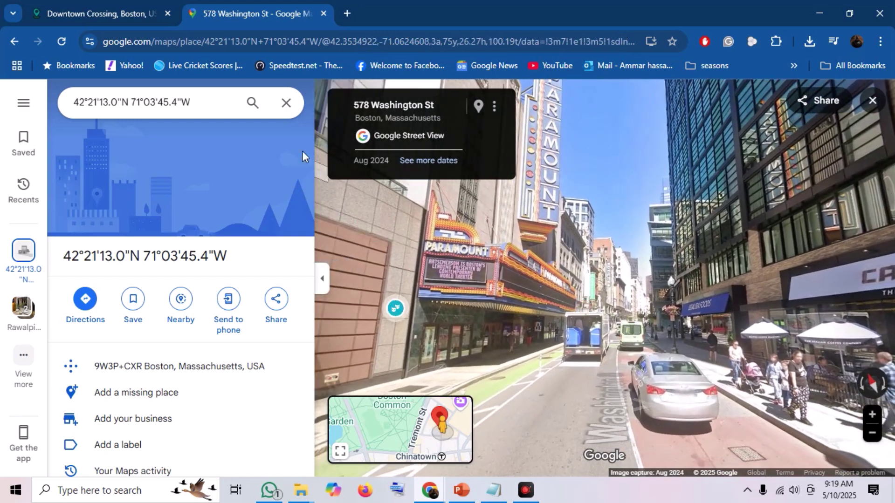
click(286, 103)
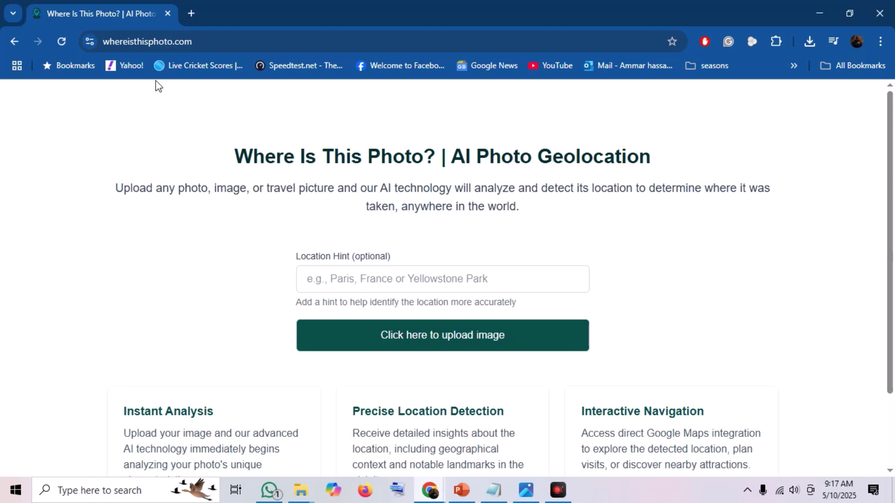
Switch to Photos and examine the signs, banners and storefronts in demo6.jpg up close, then close the photo
click(134, 42)
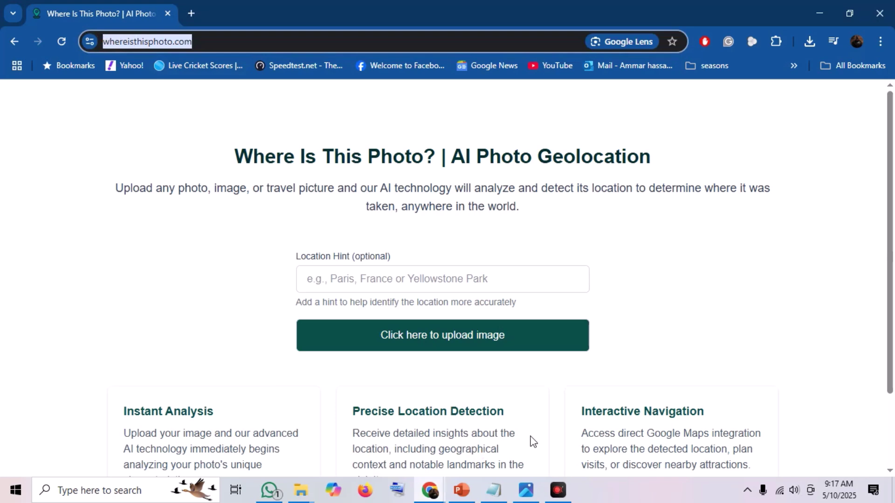
click(525, 490)
double_click(452, 91)
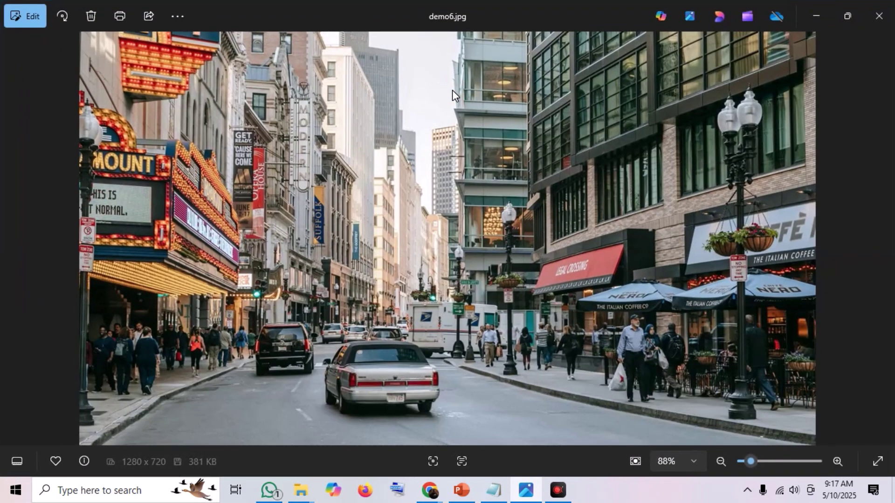
click(443, 216)
scroll(135, 200, up, 3)
drag(341, 208, 392, 193)
scroll(391, 193, down, 1)
scroll(359, 266, down, 3)
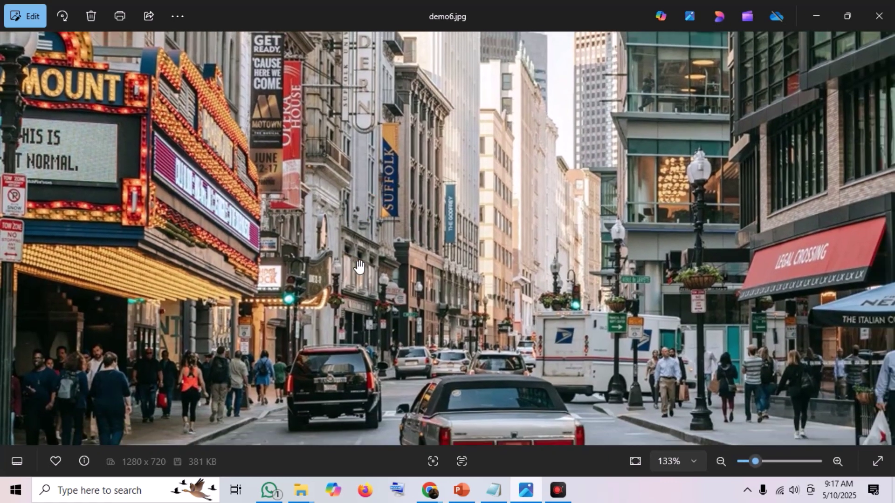
scroll(359, 266, down, 2)
click(872, 19)
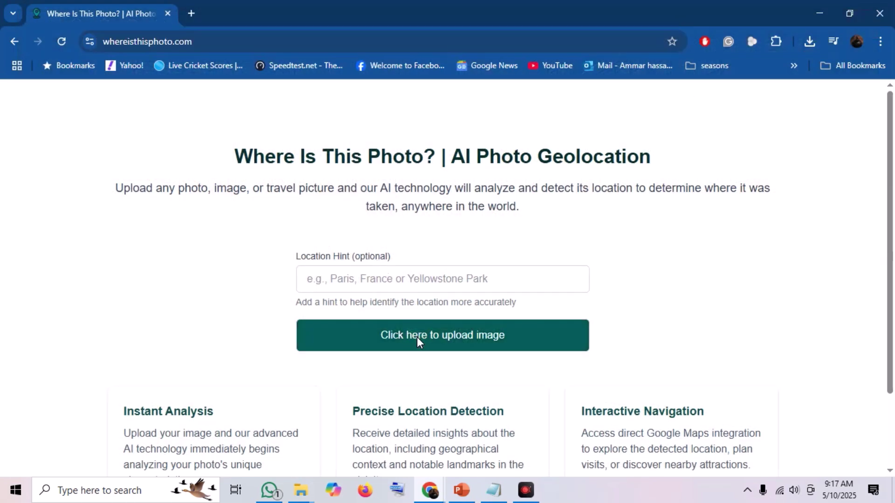
Upload demo6.jpg from the 3. Image Geo Location with AI folder to the photo geolocation page
click(417, 337)
click(118, 31)
double_click(184, 122)
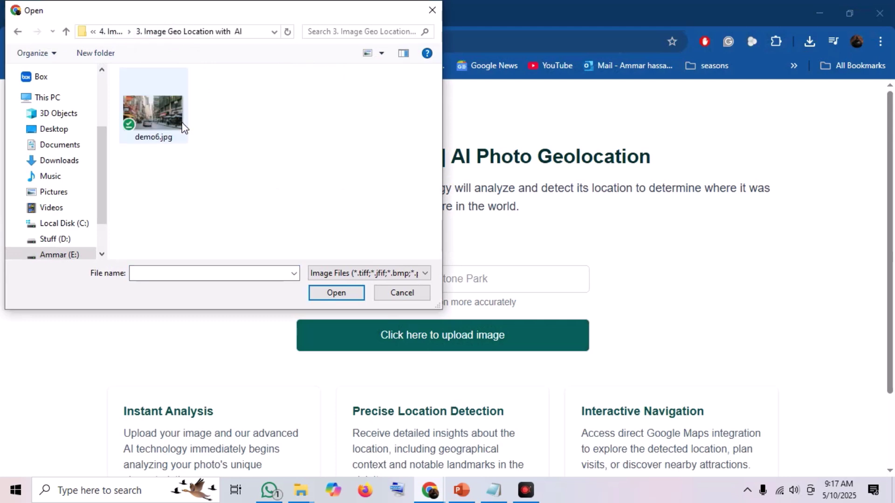
click(160, 116)
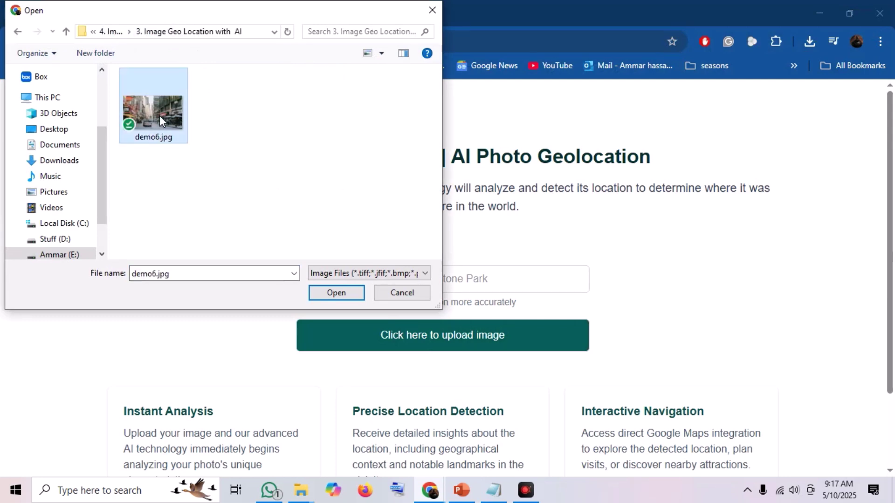
double_click(159, 115)
Complete the reCAPTCHA check and start the analysis of the uploaded street photo
scroll(175, 217, down, 3)
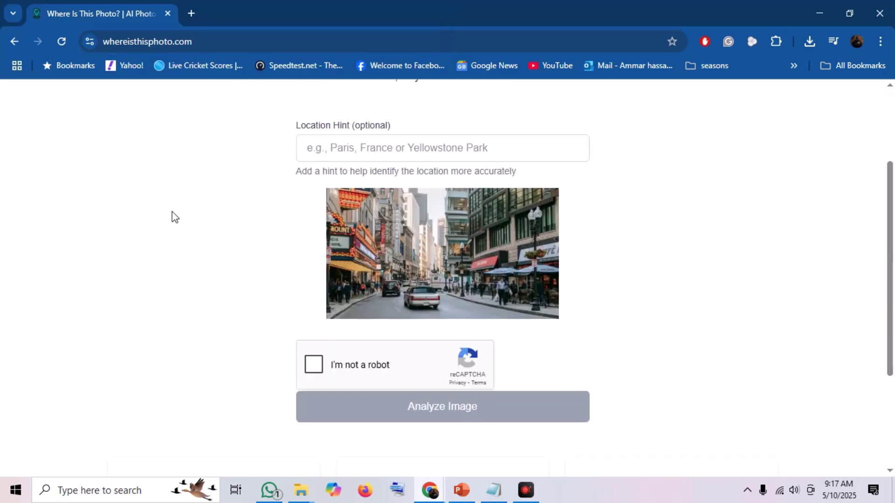
click(321, 367)
click(412, 414)
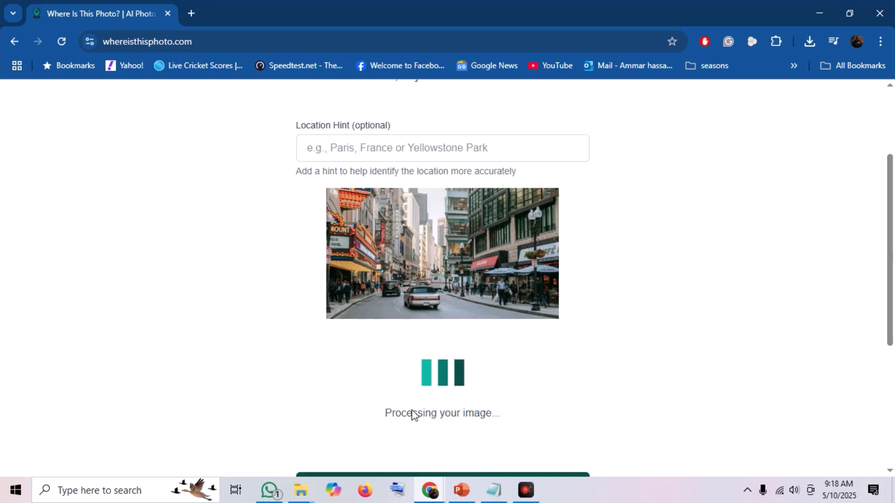
Read the detected location heading and the Paramount Theatre sentence in the description, and compare them with the photo
scroll(149, 261, down, 1)
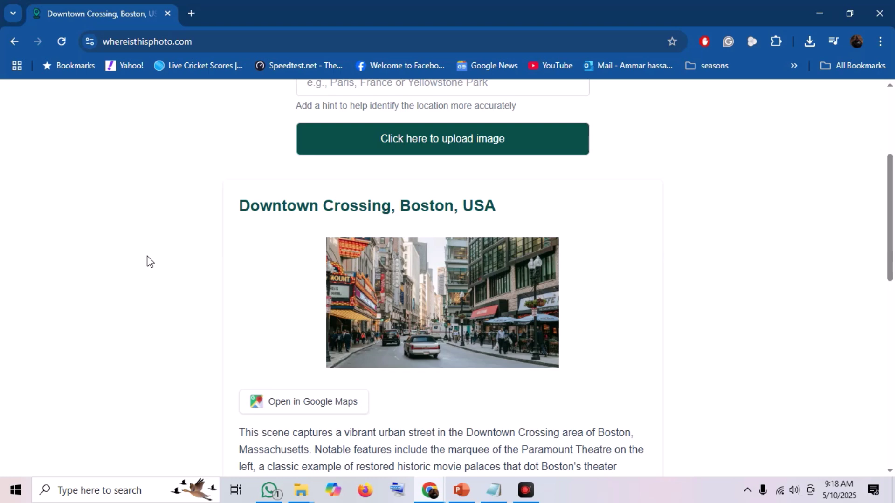
drag(246, 208, 239, 210)
click(237, 207)
drag(244, 205, 503, 214)
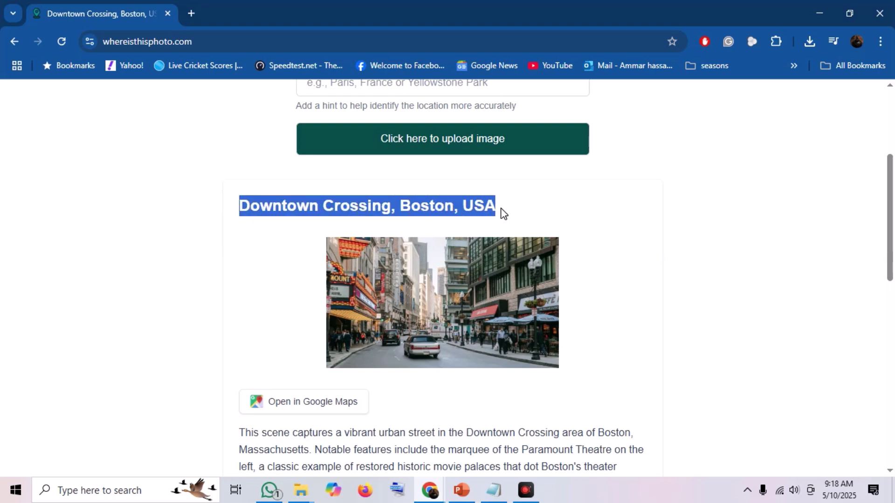
scroll(256, 239, down, 3)
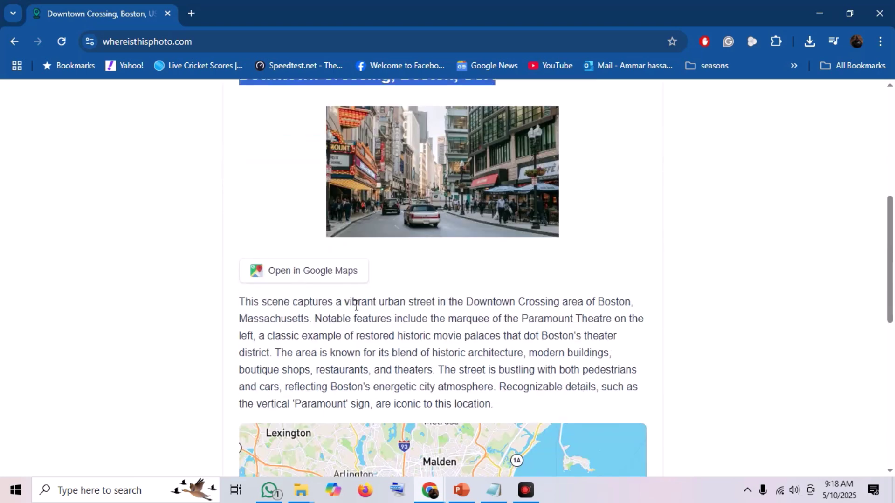
drag(345, 318, 595, 318)
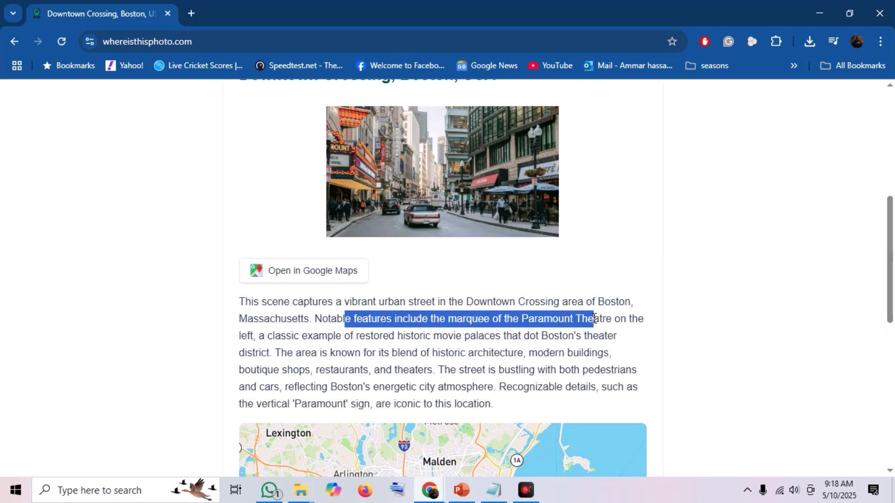
scroll(536, 364, up, 2)
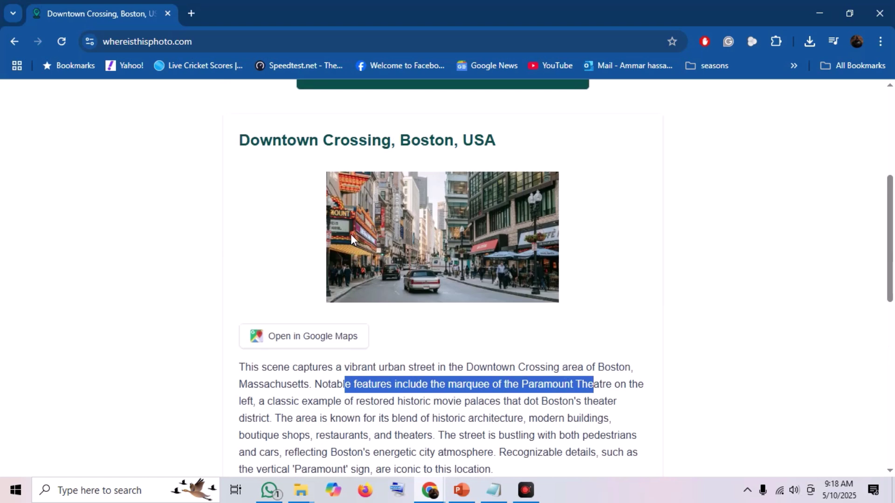
Inspect the map below the description for the marker showing the photo's detected location
scroll(350, 234, down, 4)
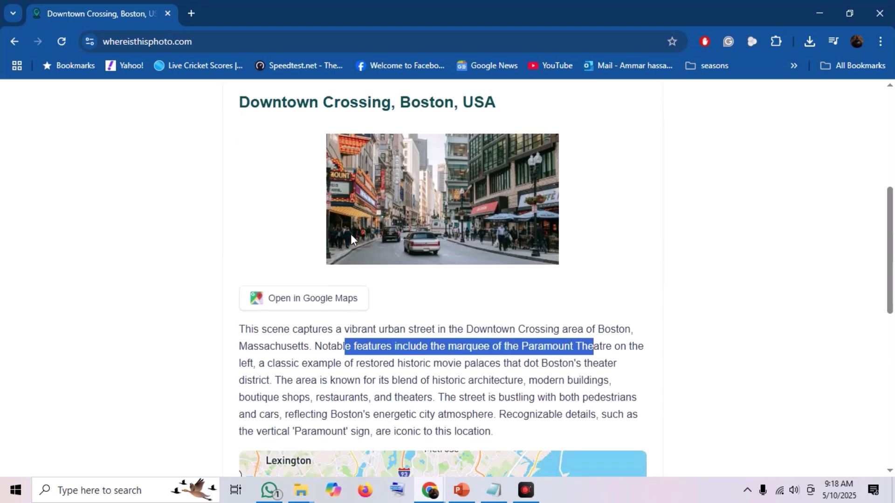
scroll(351, 234, down, 2)
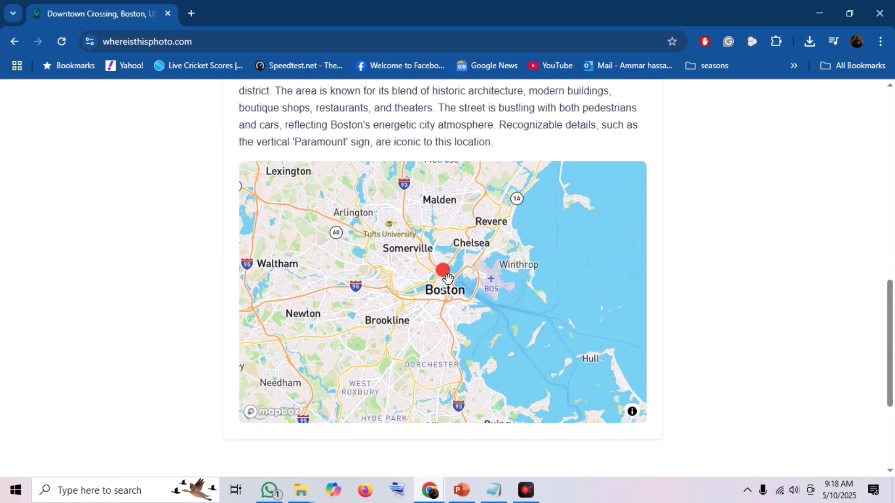
scroll(447, 279, down, 1)
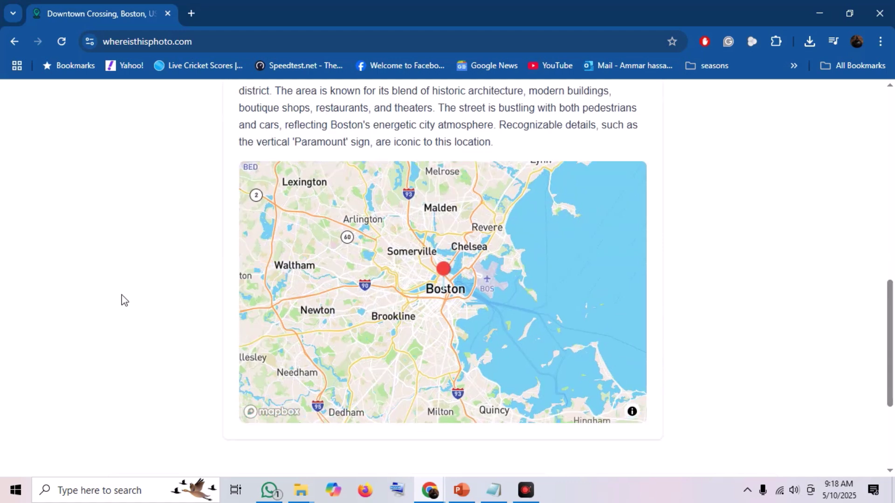
scroll(119, 301, down, 1)
scroll(119, 301, down, 3)
Open the detected location in Google Maps and inspect the streets around the red pin
scroll(119, 301, up, 6)
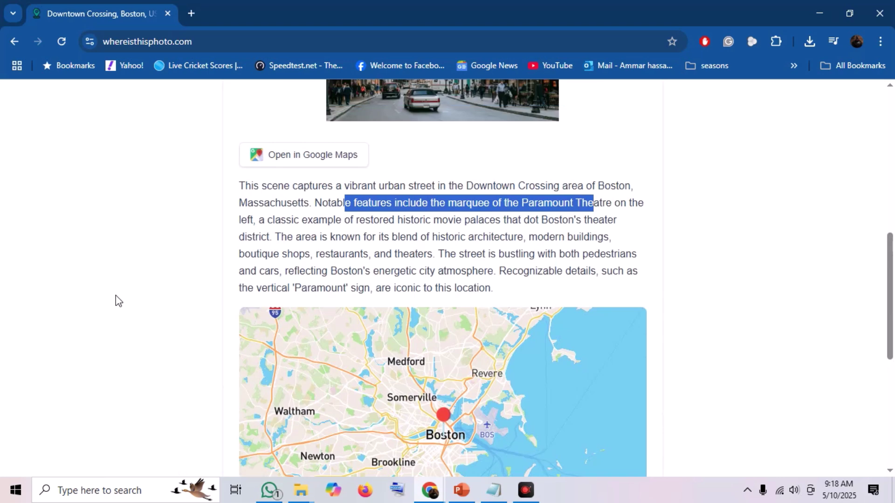
scroll(295, 204, up, 3)
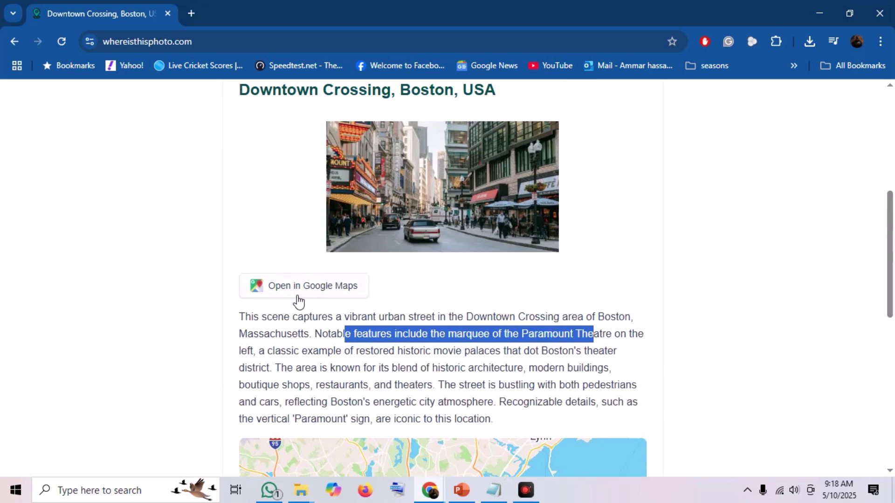
click(300, 290)
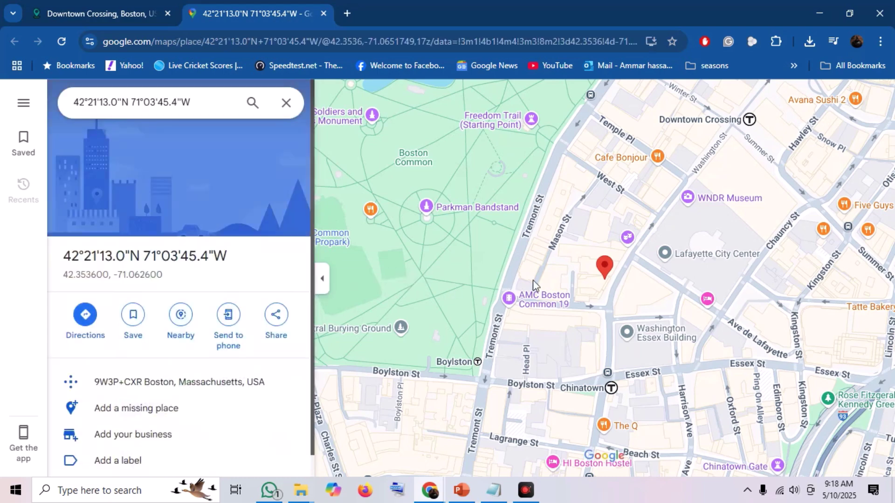
scroll(607, 289, up, 2)
scroll(607, 289, up, 2)
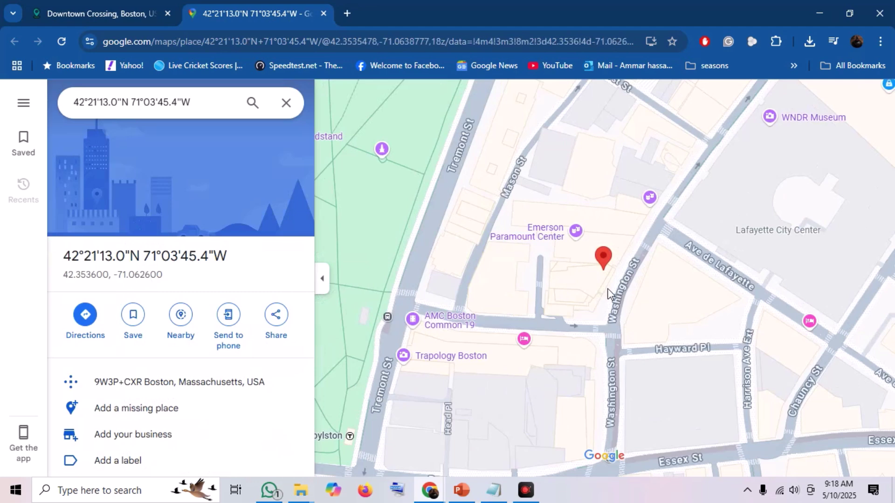
drag(600, 267, 464, 295)
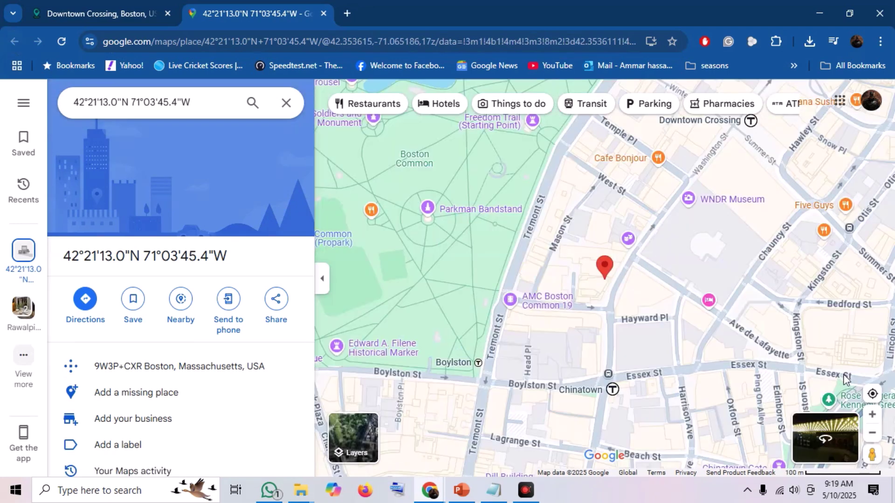
Enter Street View on Washington St beside the red pin and face up the street toward the Paramount sign
mouse_move(872, 454)
mouse_down()
mouse_move(722, 336)
mouse_move(622, 298)
mouse_move(602, 260)
mouse_up()
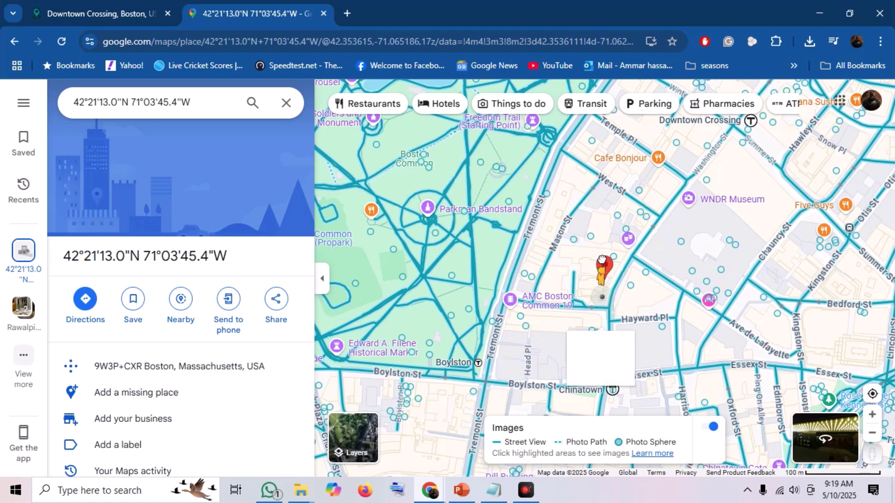
drag(602, 260, 603, 261)
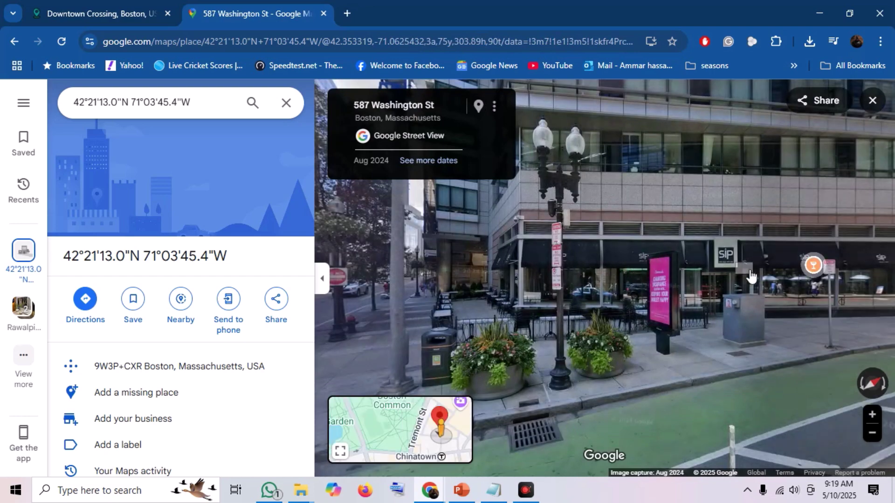
drag(750, 276, 386, 282)
Move forward along Washington St in Street View to examine the Paramount marquee and the café across from it
click(622, 332)
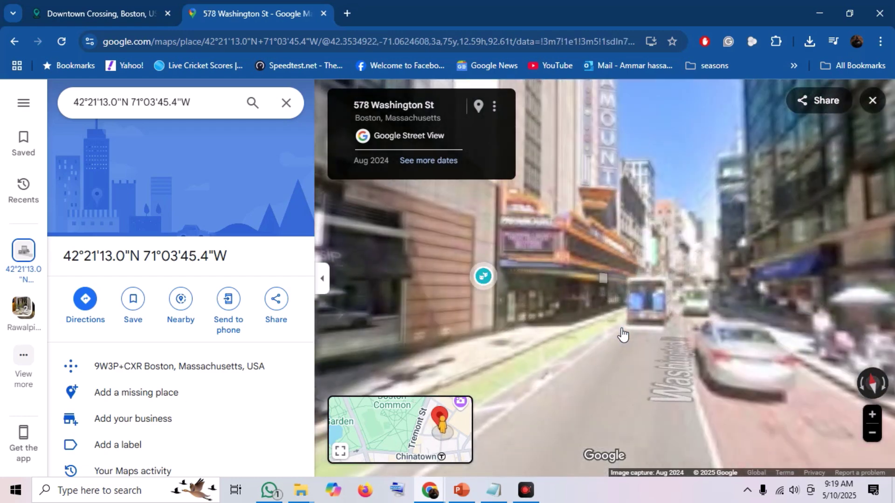
click(623, 335)
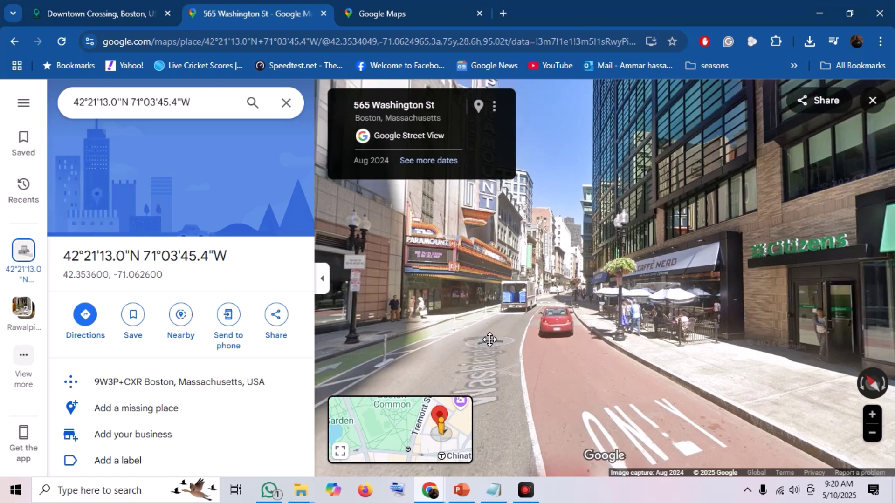
click(495, 371)
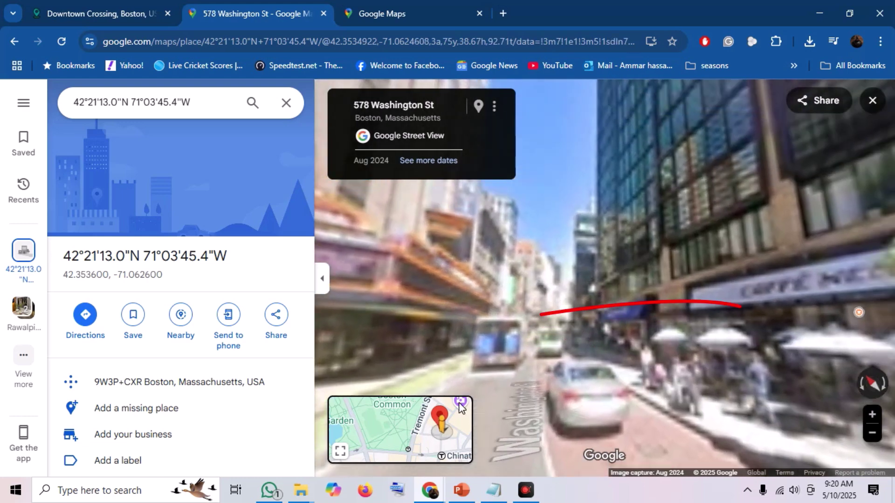
click(571, 387)
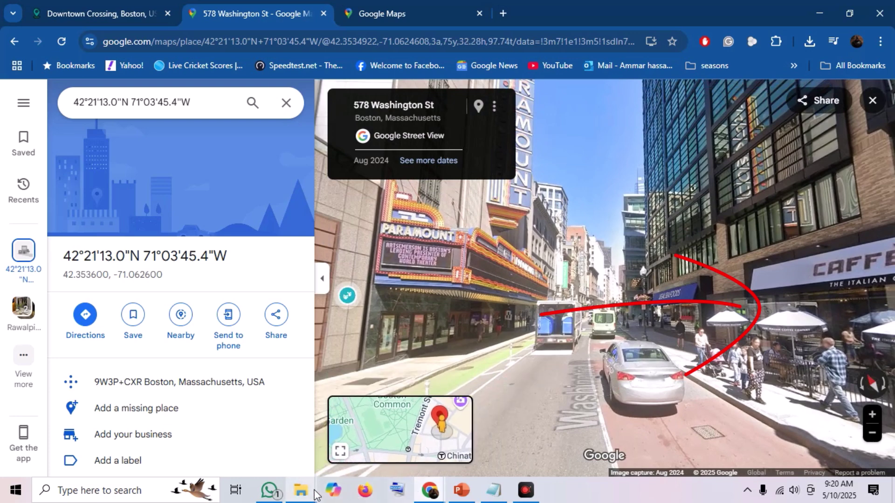
Open demo6.jpg from its File Explorer folder and enlarge it to compare the theatre marquee and café with Street View
mouse_move(301, 490)
click(284, 446)
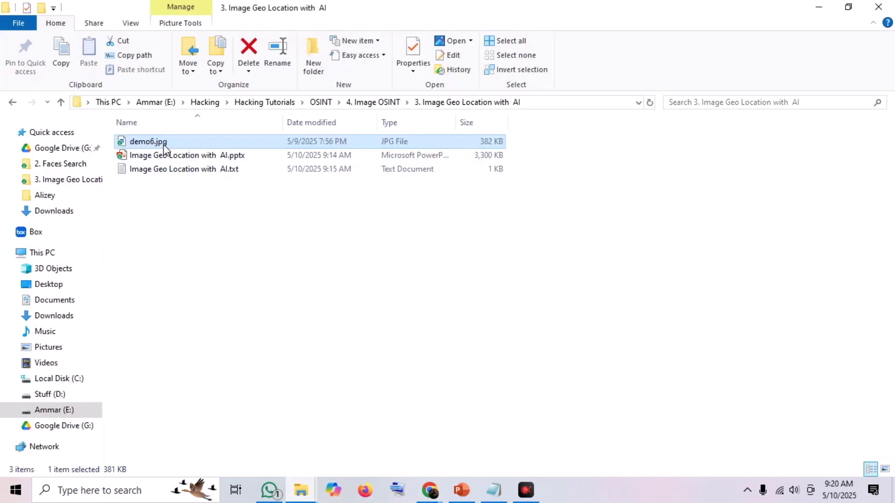
double_click(154, 142)
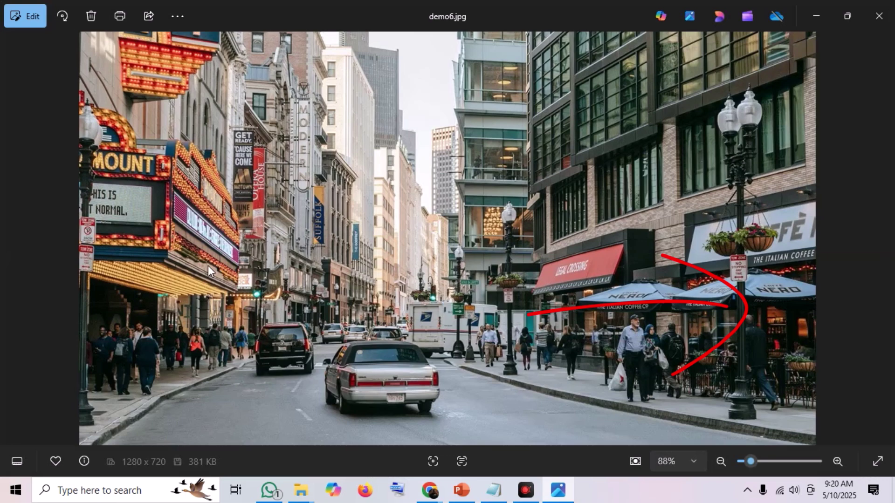
scroll(208, 266, up, 1)
drag(97, 209, 98, 252)
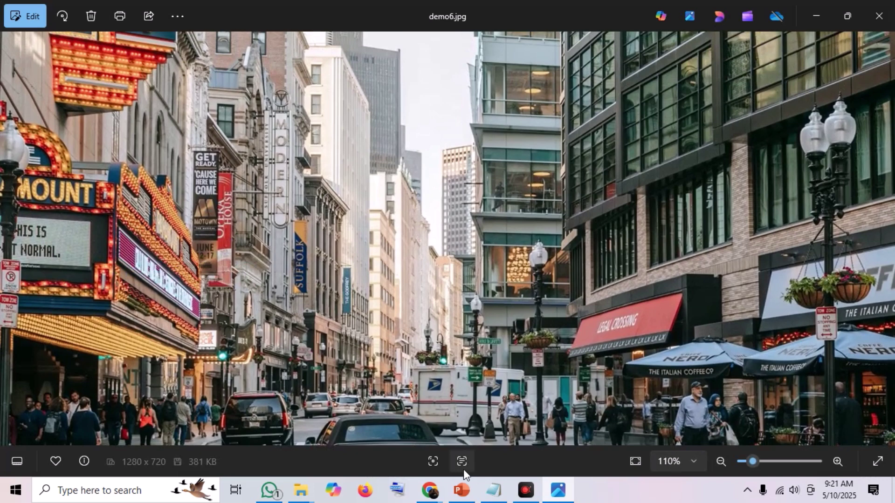
Switch back to the Street View of Washington St in Chrome and turn toward the café side to compare it with the photo
mouse_move(429, 490)
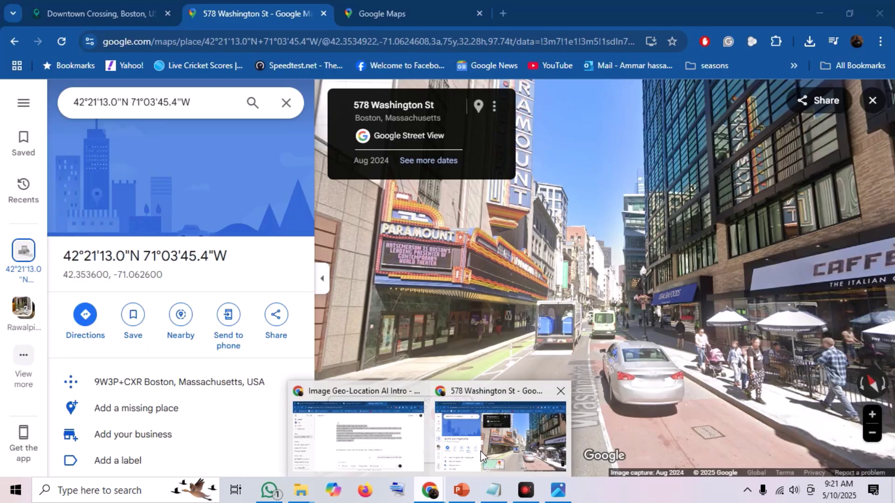
click(480, 451)
drag(550, 266, 438, 261)
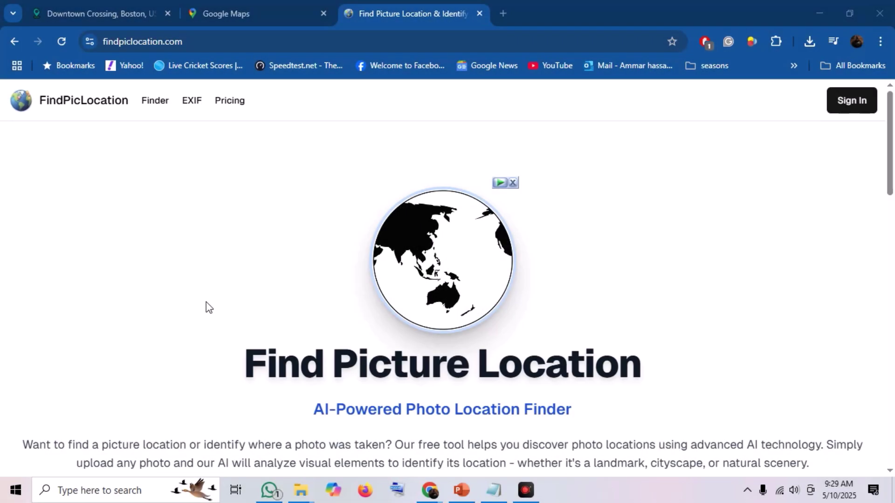
Read how findpiclocation.com works, including its GPS and visual AI detection and its image upload limit
scroll(206, 303, down, 3)
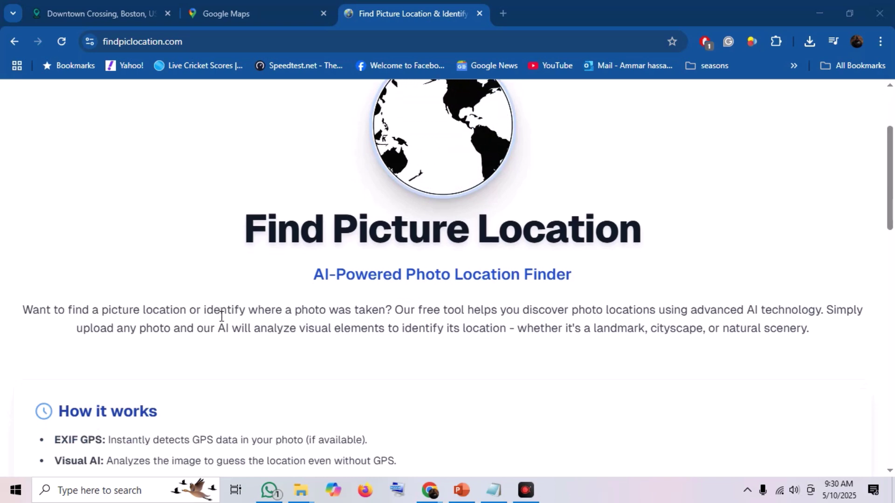
scroll(222, 317, down, 4)
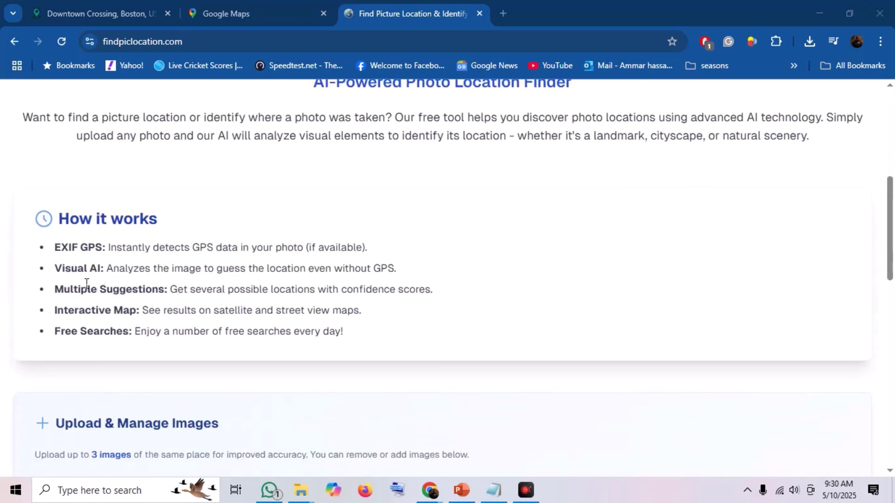
drag(165, 249, 301, 251)
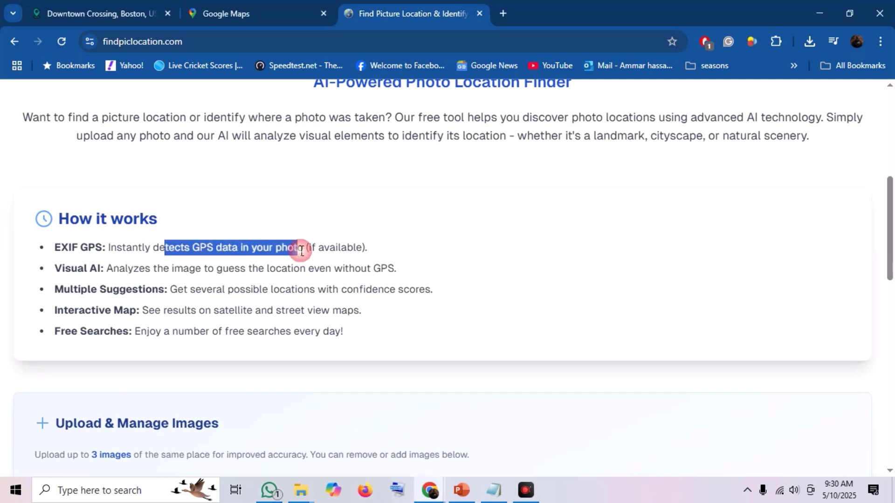
drag(177, 274, 270, 275)
scroll(270, 274, down, 3)
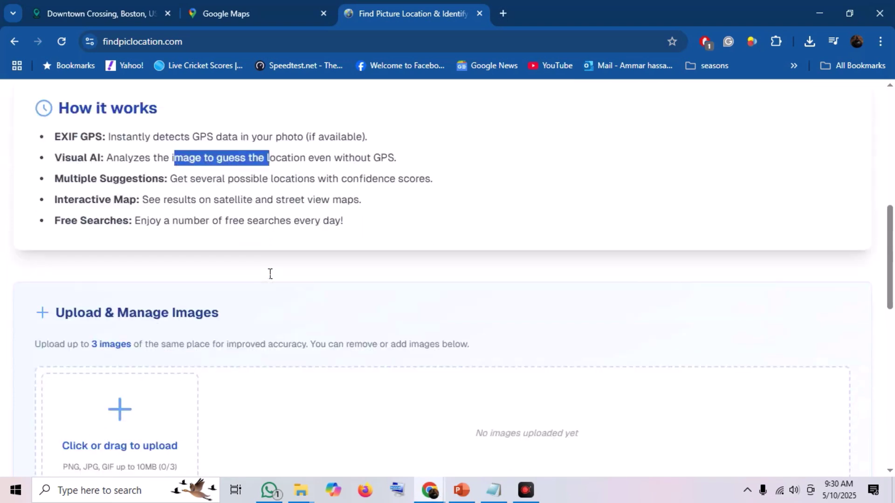
scroll(272, 279, down, 3)
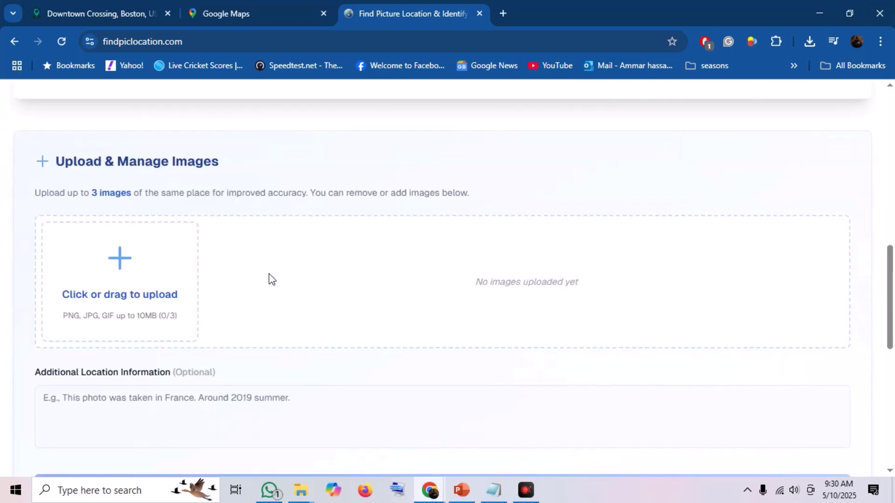
drag(217, 195, 57, 196)
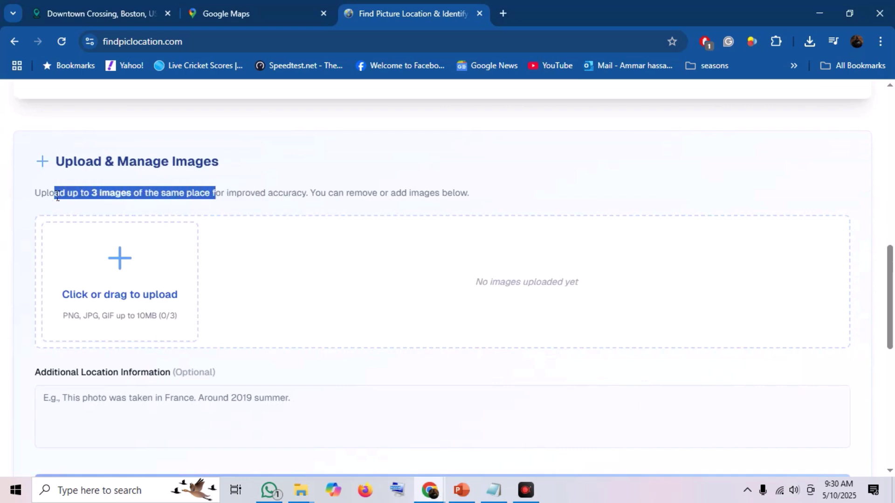
Upload demo6.jpg from the Samples folder to FindPicLocation and find its location without additional location information
click(114, 301)
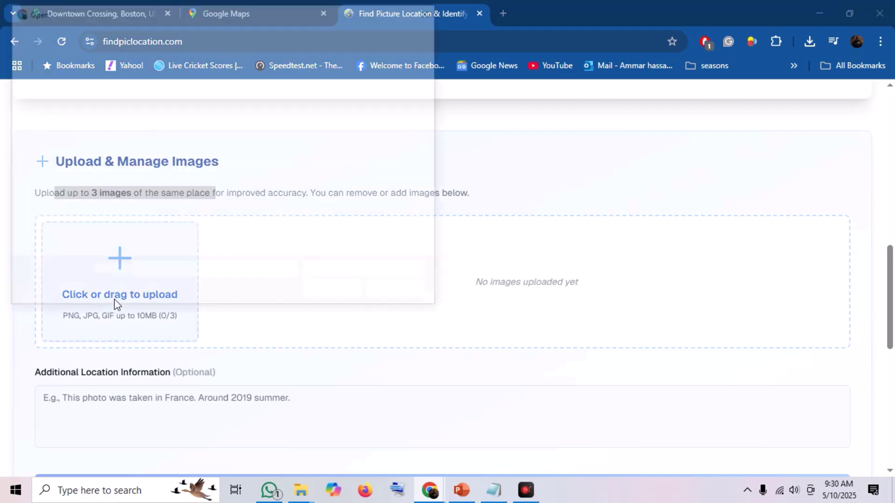
double_click(145, 118)
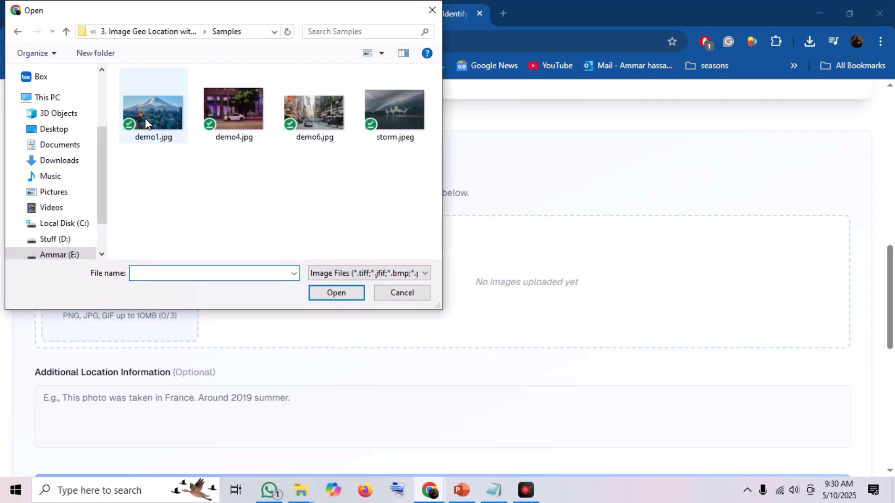
double_click(321, 116)
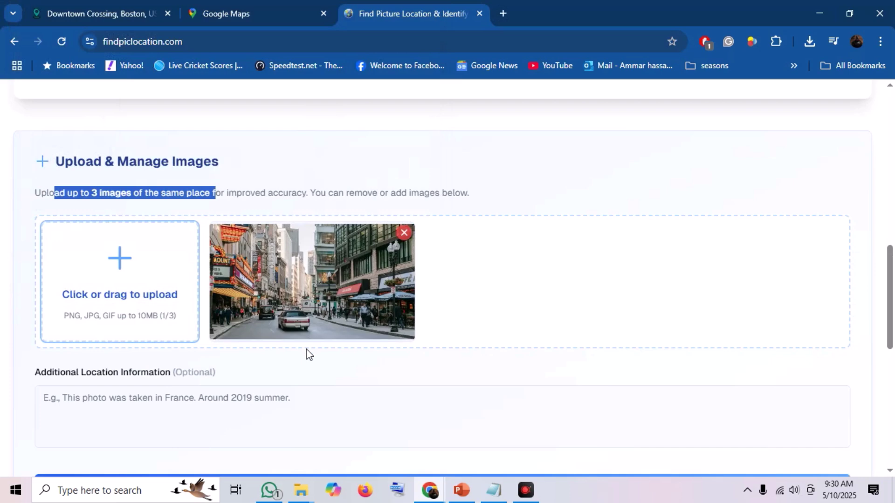
click(159, 397)
scroll(152, 400, down, 1)
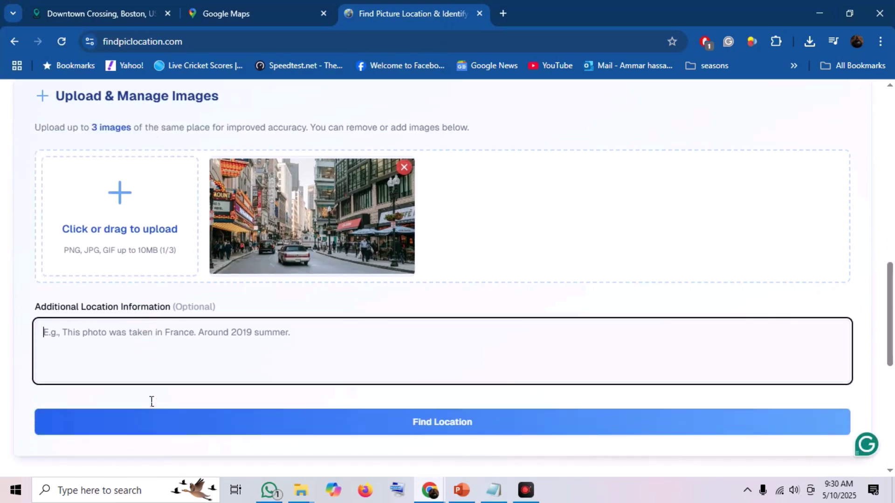
click(271, 426)
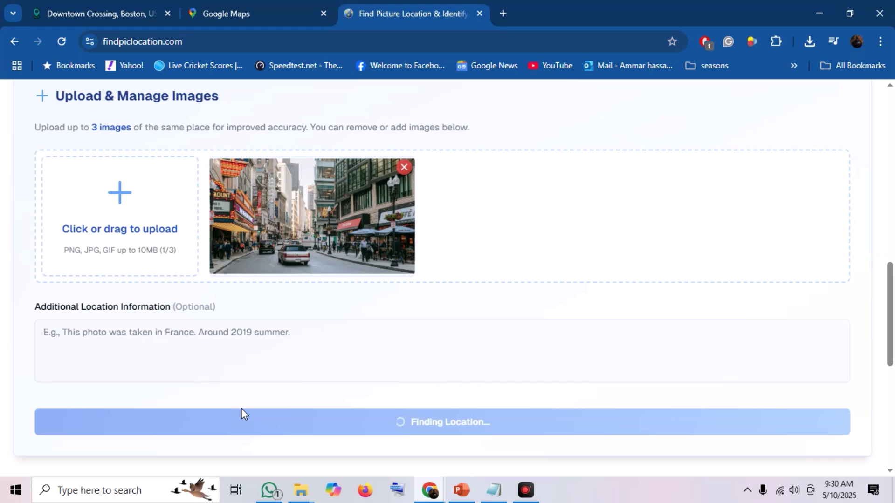
Examine the AI analysis of demo6.jpg, including the detected location, the reasoning and the alternative locations
scroll(46, 415, down, 5)
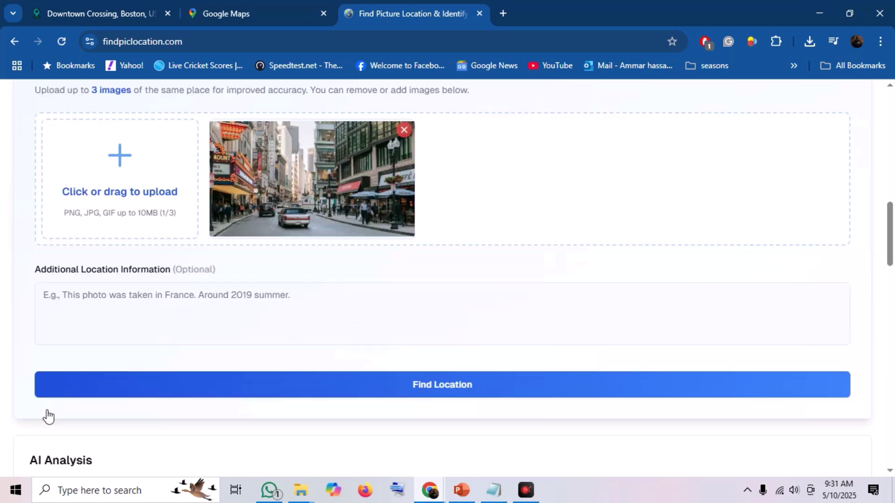
scroll(46, 415, down, 1)
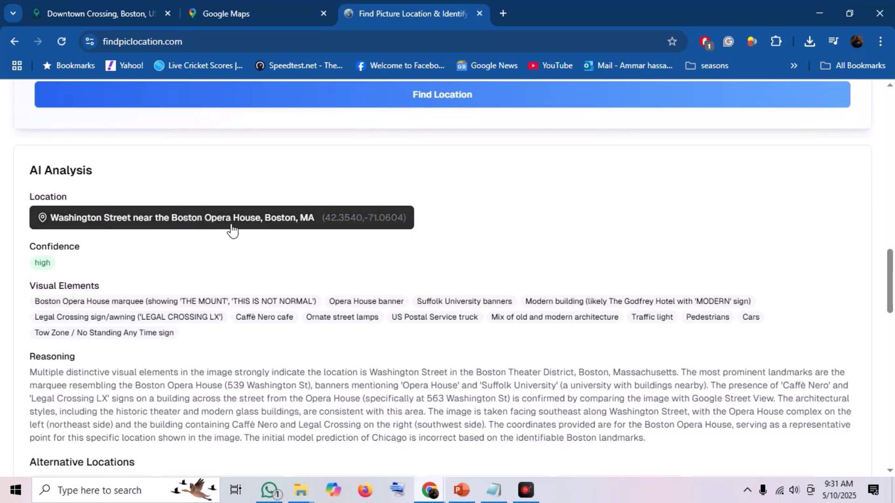
drag(565, 373, 593, 374)
click(468, 376)
drag(413, 372, 517, 400)
scroll(517, 401, down, 5)
scroll(521, 407, up, 3)
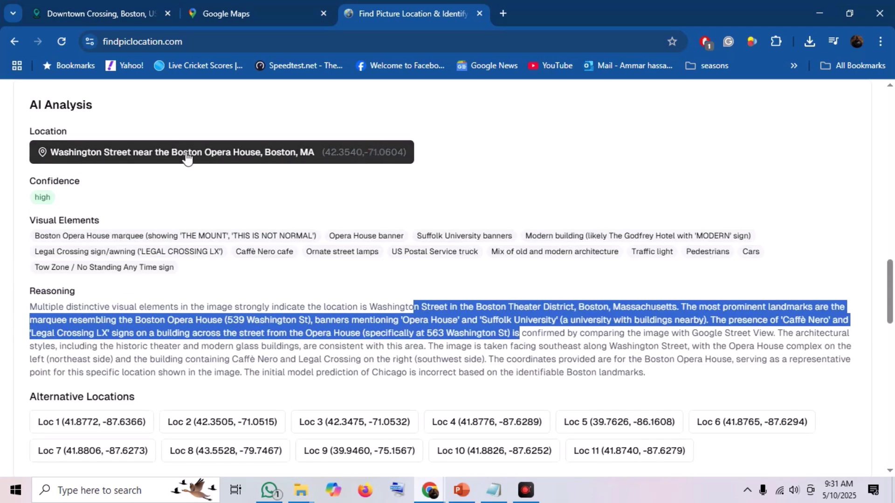
Show the detected Washington Street location on the site's location map and open the larger map in Google Maps
click(44, 151)
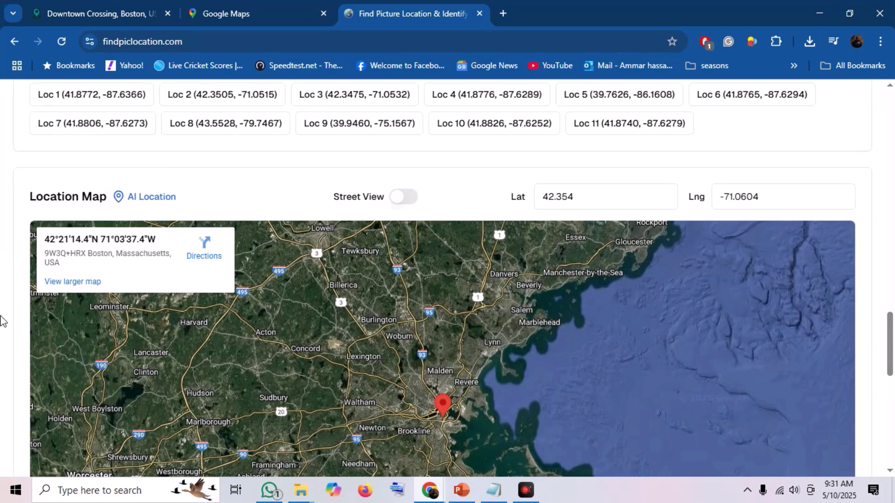
scroll(1, 299, down, 3)
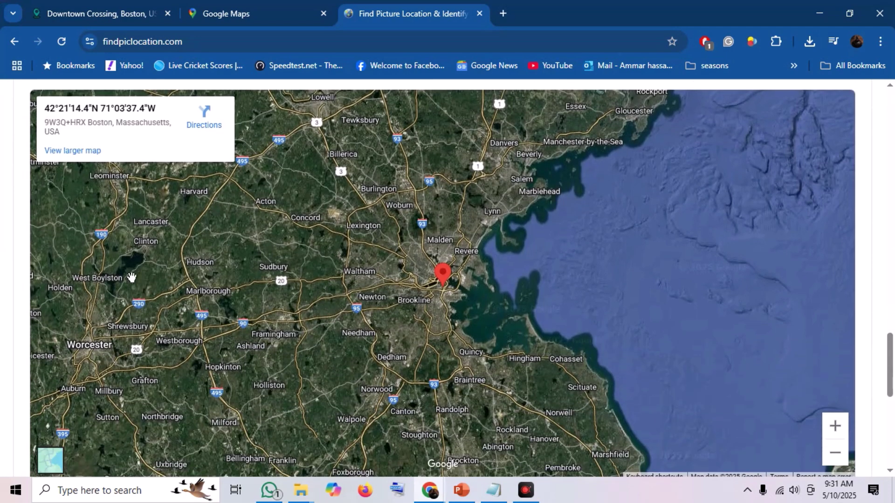
scroll(428, 298, up, 4)
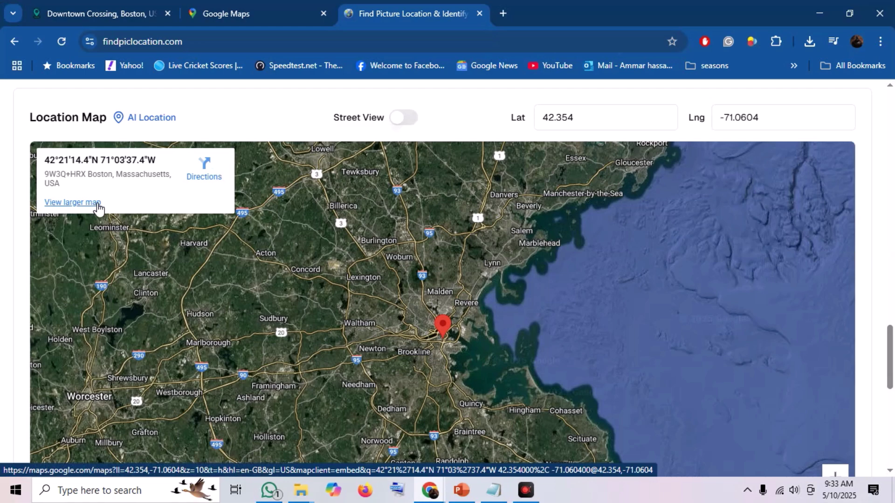
click(73, 202)
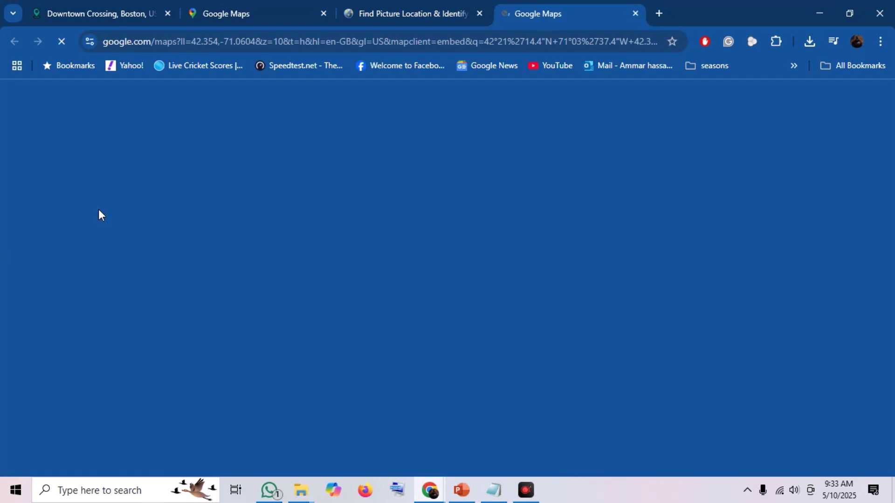
Upload demo1.jpg from the Samples folder to FindPicLocation and find its location
scroll(443, 285, up, 10)
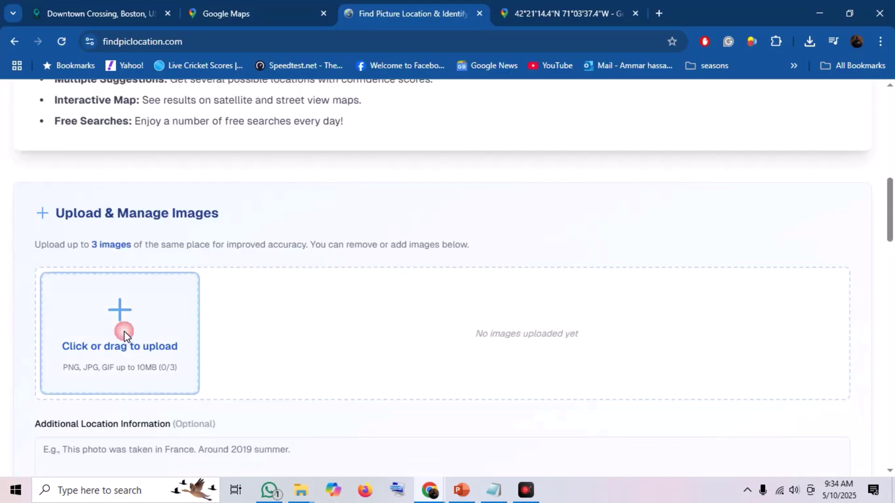
click(124, 331)
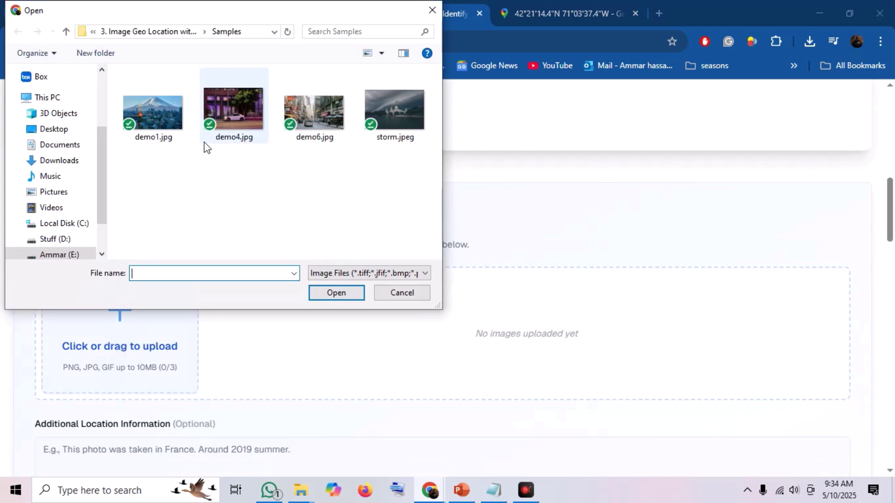
click(166, 121)
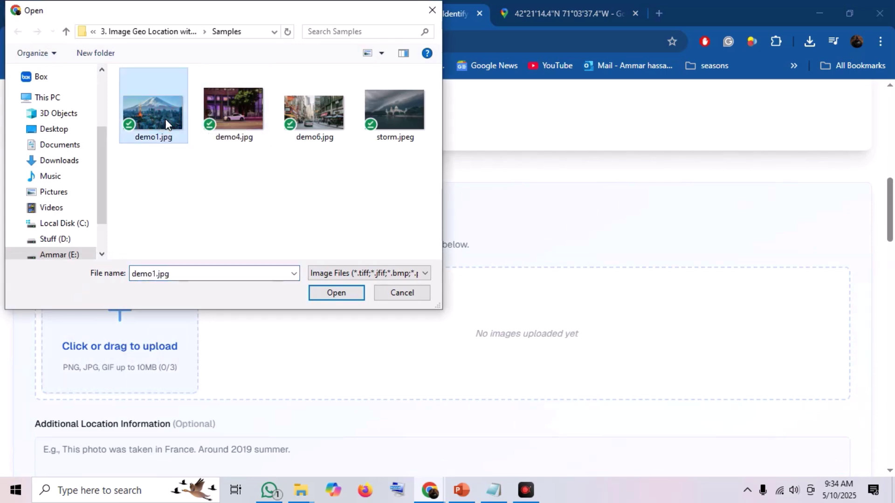
double_click(166, 122)
scroll(154, 132, down, 3)
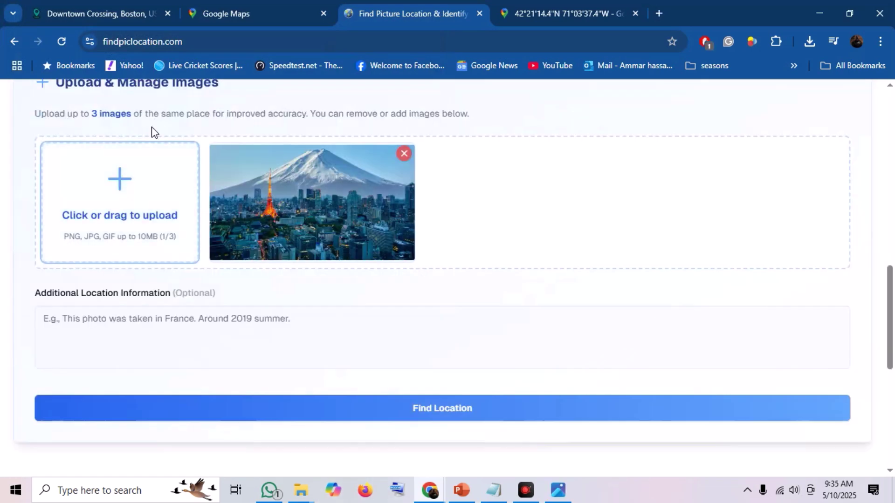
click(438, 412)
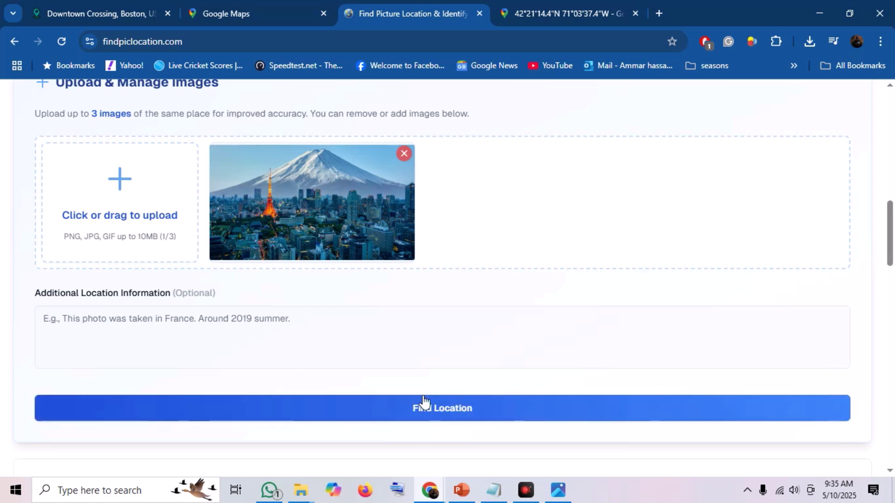
Examine the AI analysis of demo1.jpg, focusing on the landmarks named in its reasoning
scroll(422, 404, down, 5)
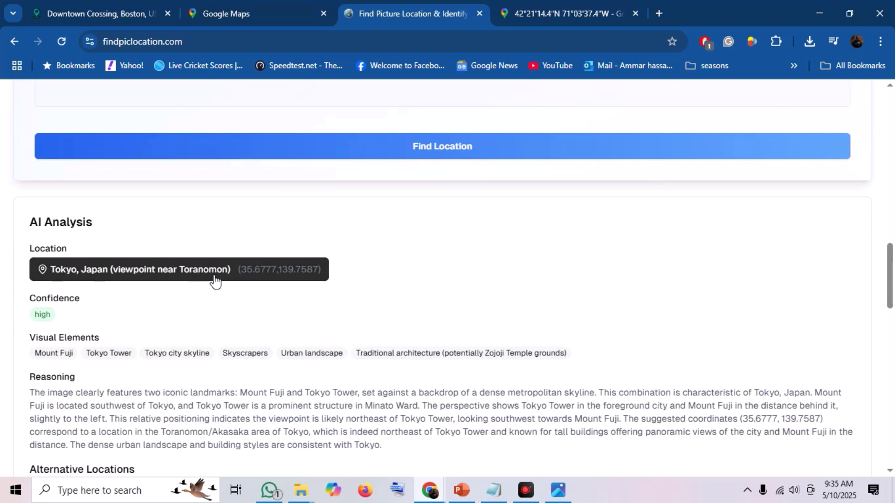
drag(249, 395, 356, 390)
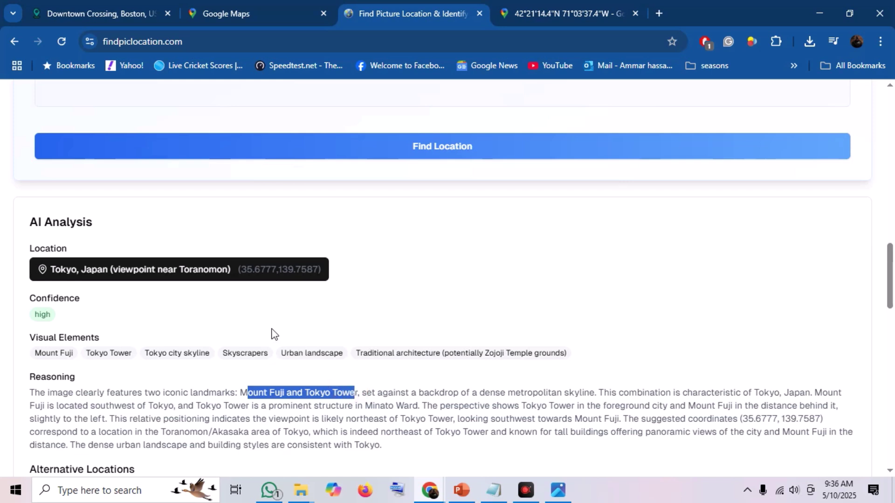
drag(239, 393, 359, 393)
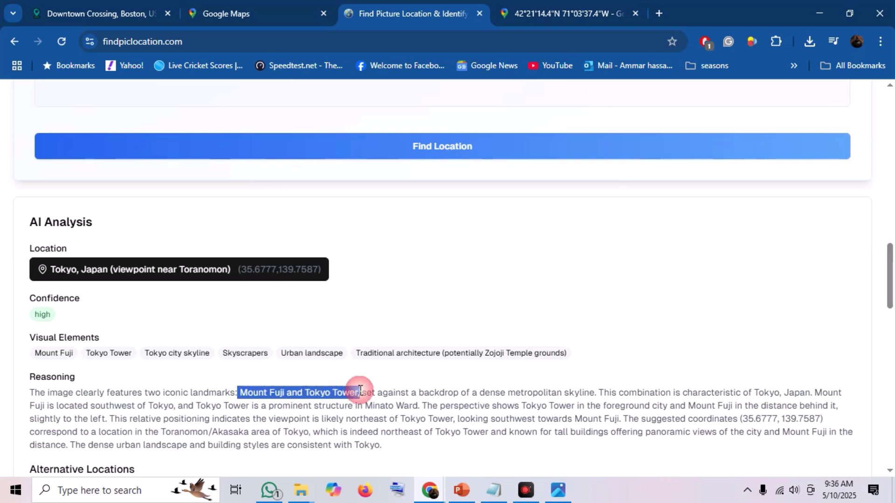
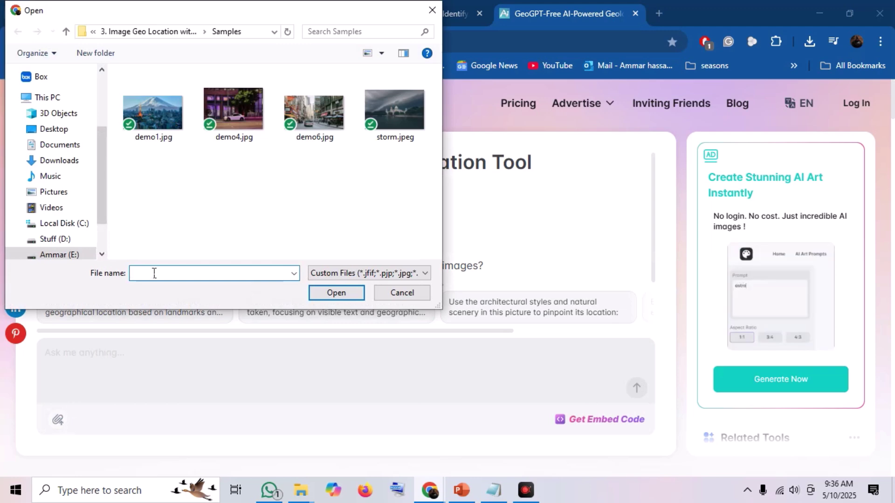
Attach demo6.jpg to the GeoGPT chat and submit the suggested prompt to analyze the image and determine its possible geographical location
double_click(323, 111)
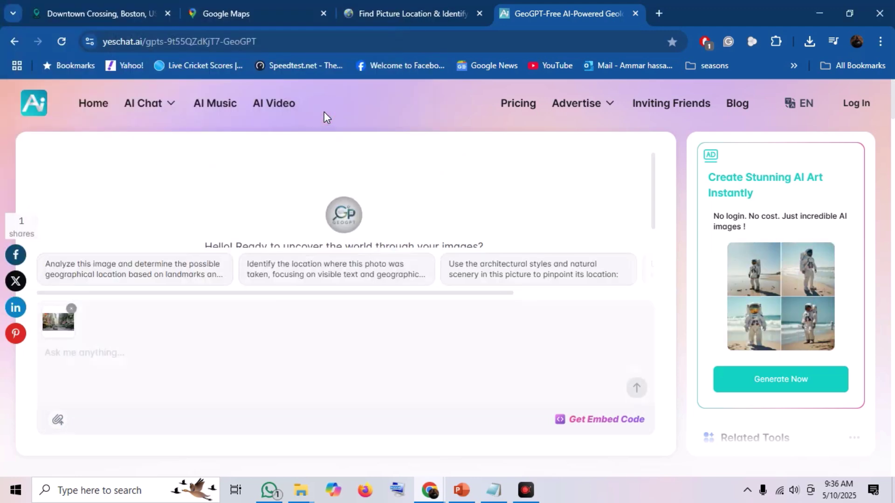
click(184, 284)
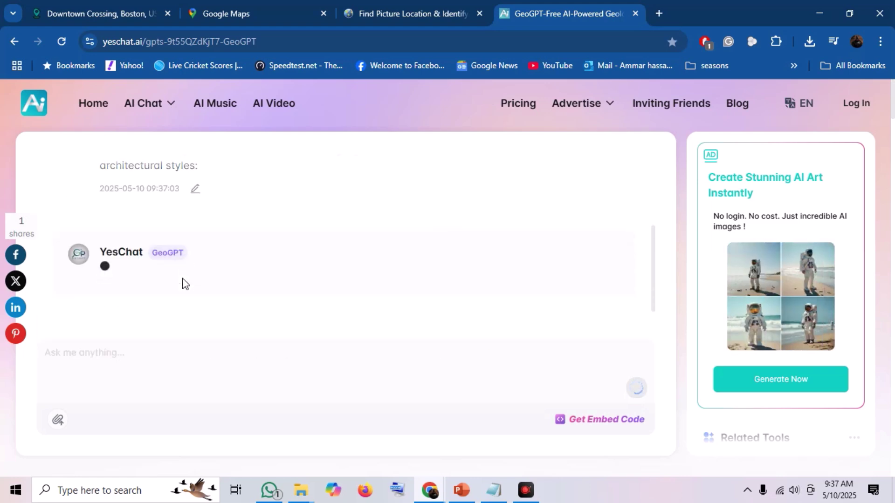
Read GeoGPT's answer about demo6.jpg, checking the coordinates, the named street and the supporting visual clues
scroll(189, 279, down, 2)
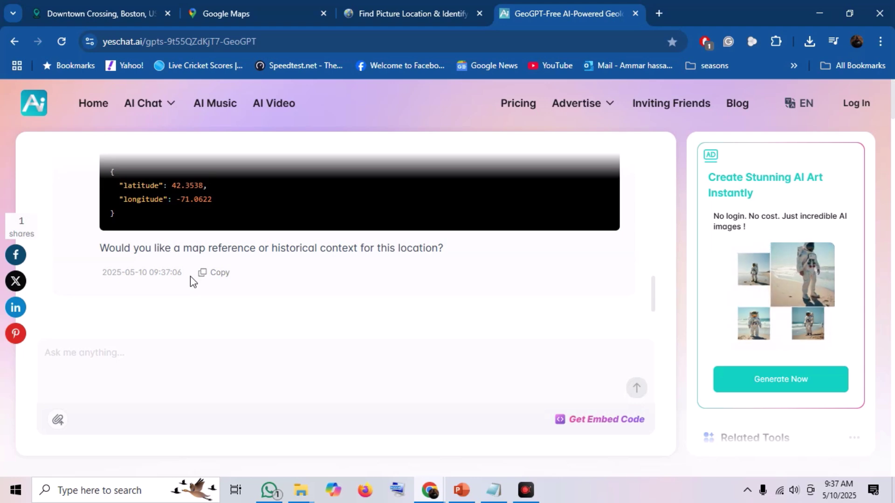
scroll(164, 260, up, 5)
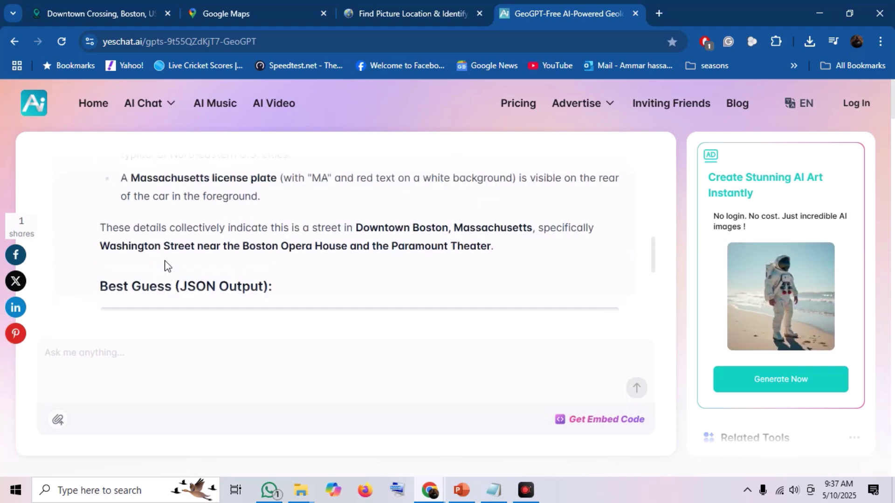
drag(368, 250, 449, 251)
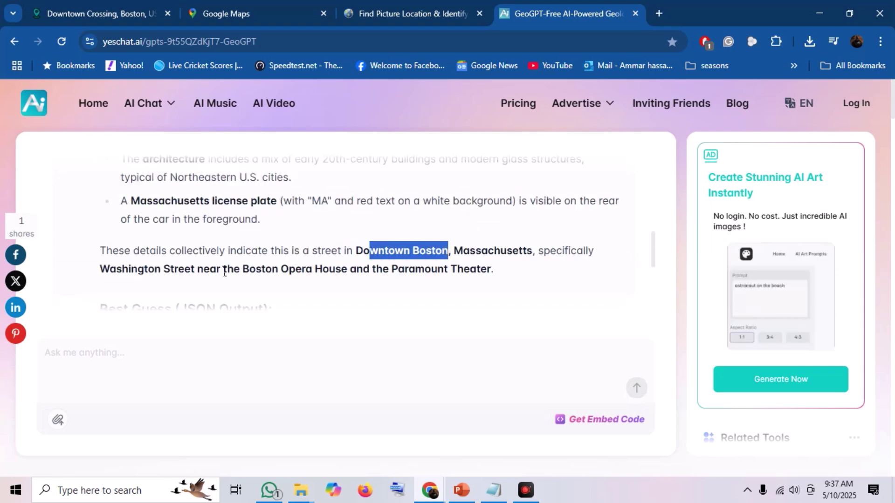
drag(221, 269, 438, 270)
scroll(270, 250, up, 3)
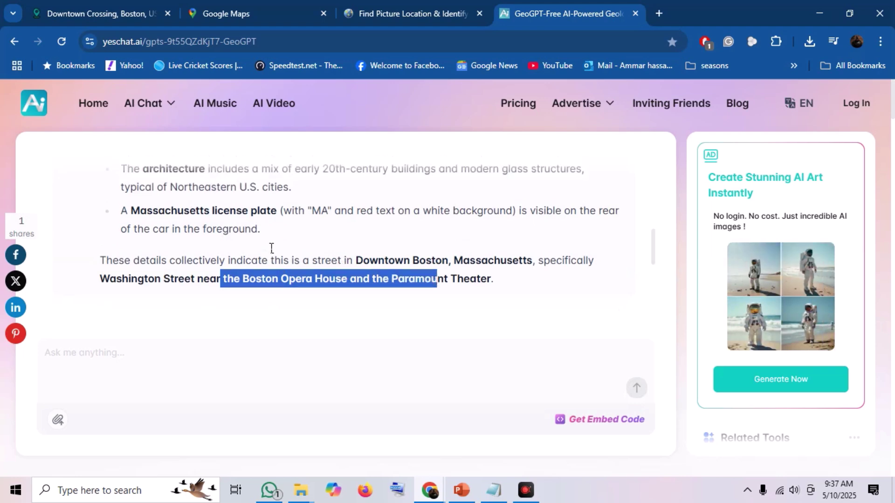
Review the theater, university, business and license plate clues in GeoGPT's explanation of the photo
scroll(272, 247, up, 3)
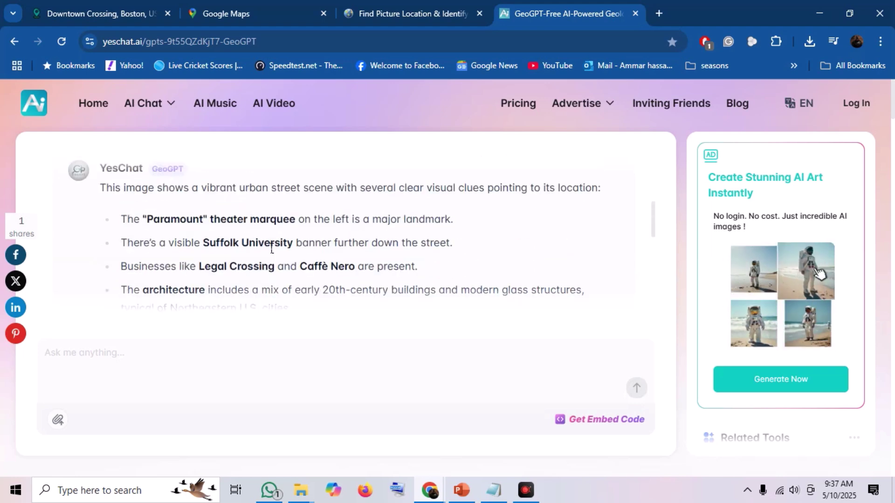
drag(207, 219, 287, 242)
scroll(224, 251, down, 3)
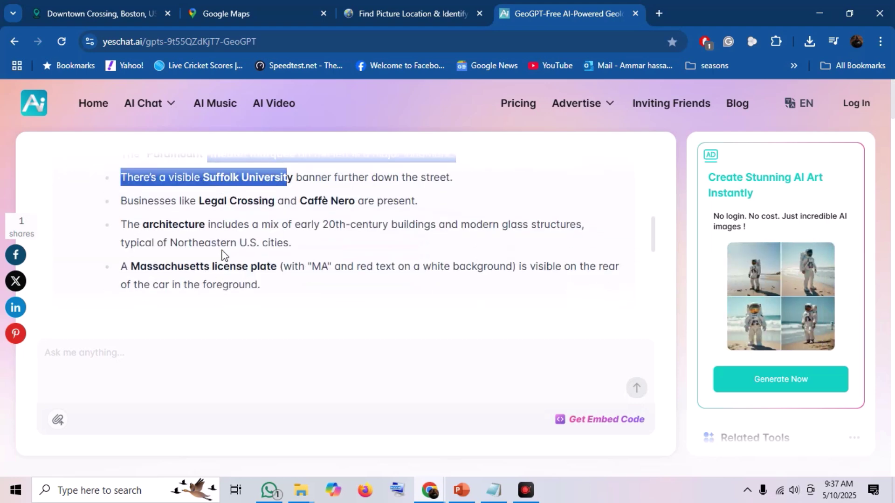
click(224, 254)
Search YesChat's GPT directory for "geo" and browse the listed geography GPTs
click(350, 281)
text(geo)
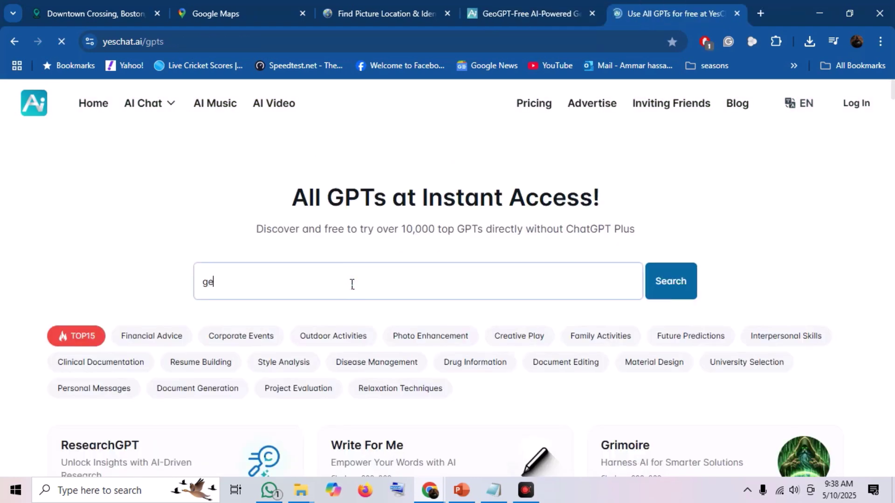
click(672, 279)
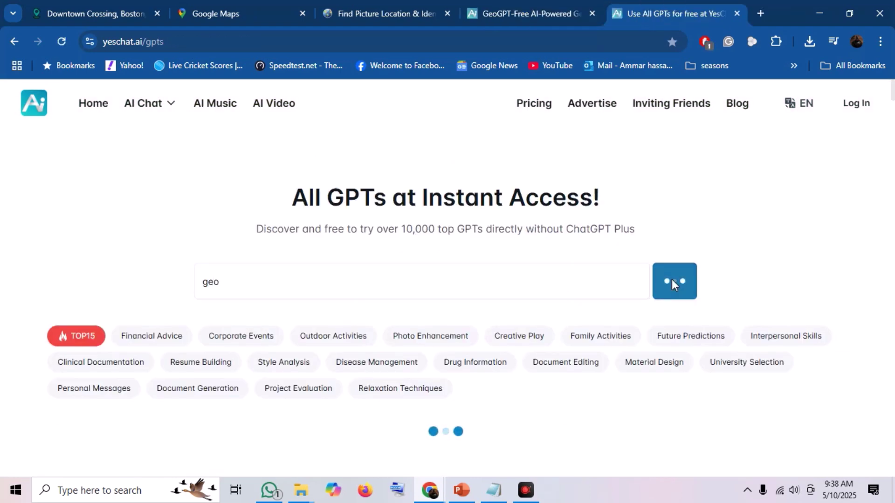
scroll(36, 227, down, 4)
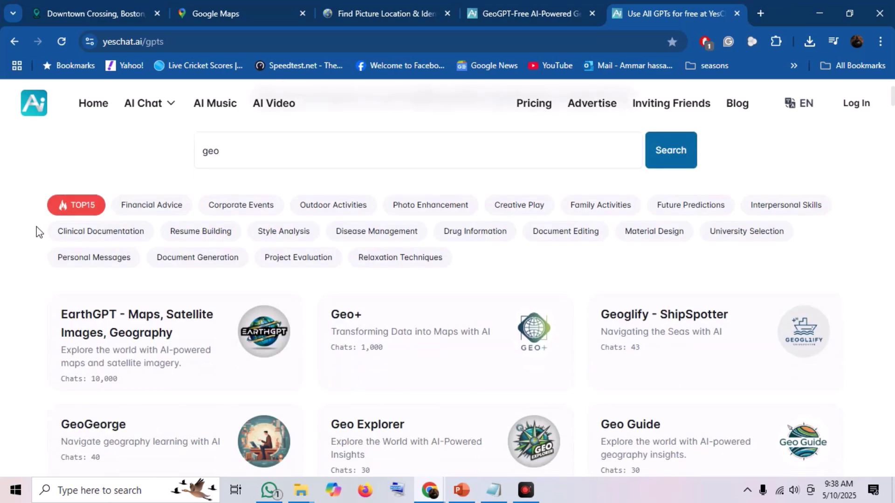
scroll(540, 382, down, 3)
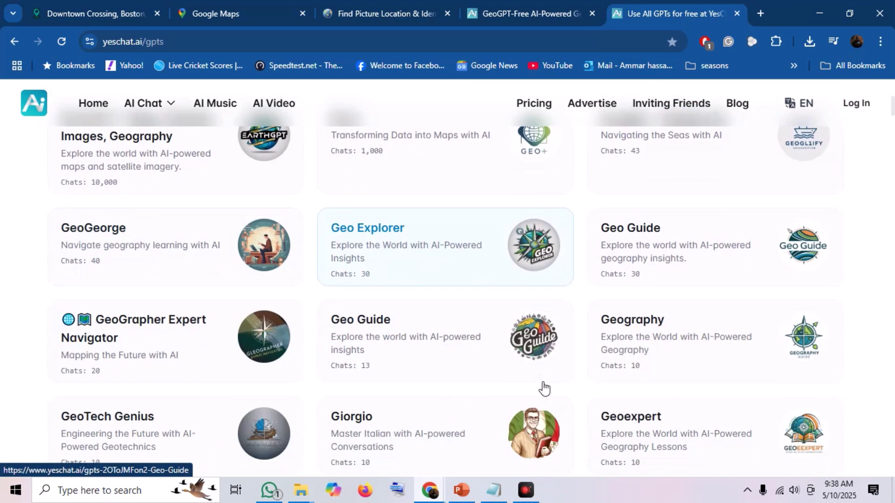
scroll(544, 389, down, 4)
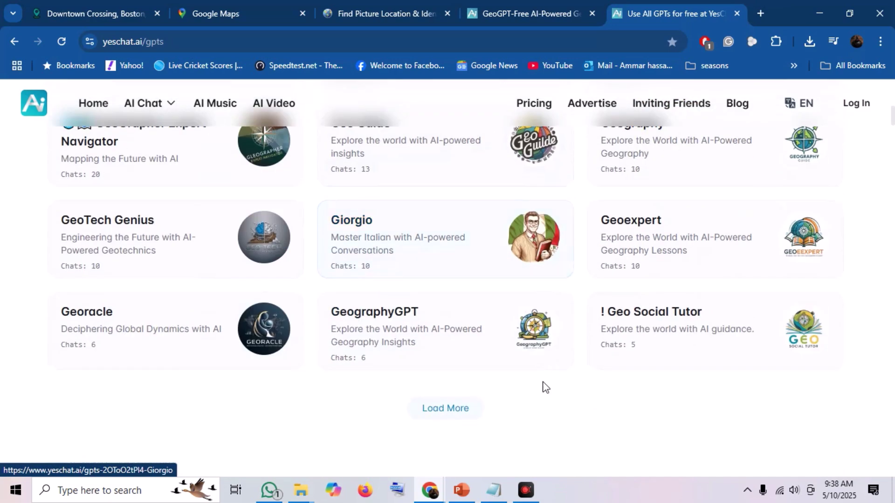
Refine the GPT directory search to "geo location" and open GeoGuesserGPT from the results
scroll(544, 388, up, 8)
click(287, 149)
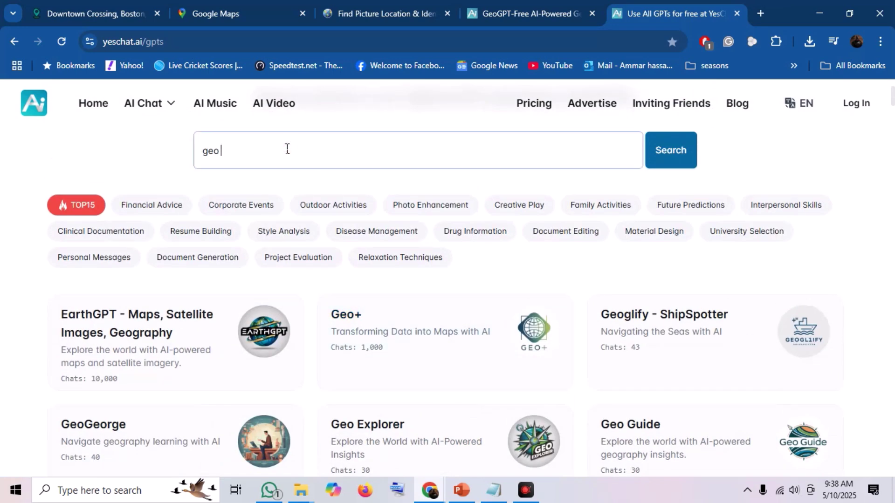
text(location)
click(664, 154)
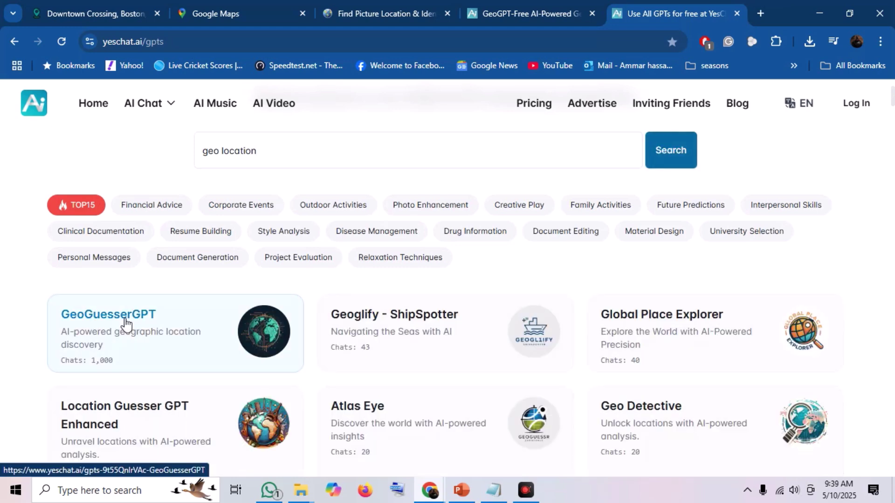
click(125, 323)
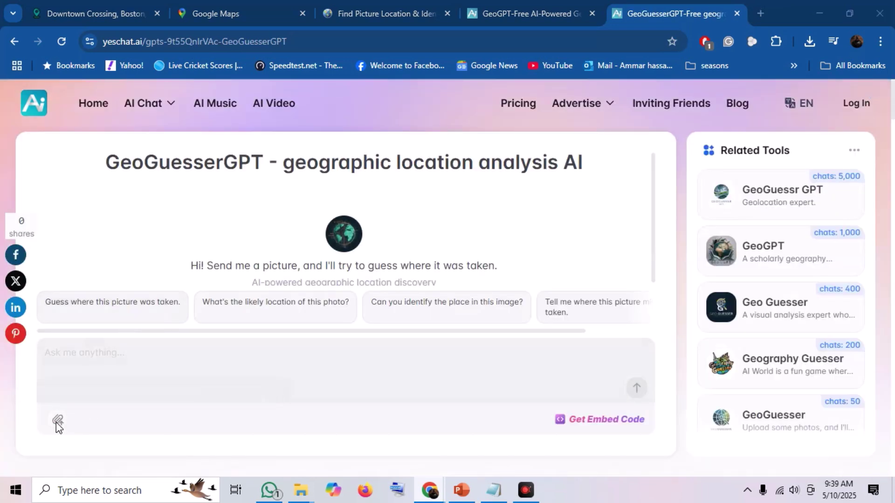
Attach demo6.jpg to the GeoGuesserGPT chat and submit a suggested prompt asking where the photo was taken
click(57, 421)
double_click(320, 113)
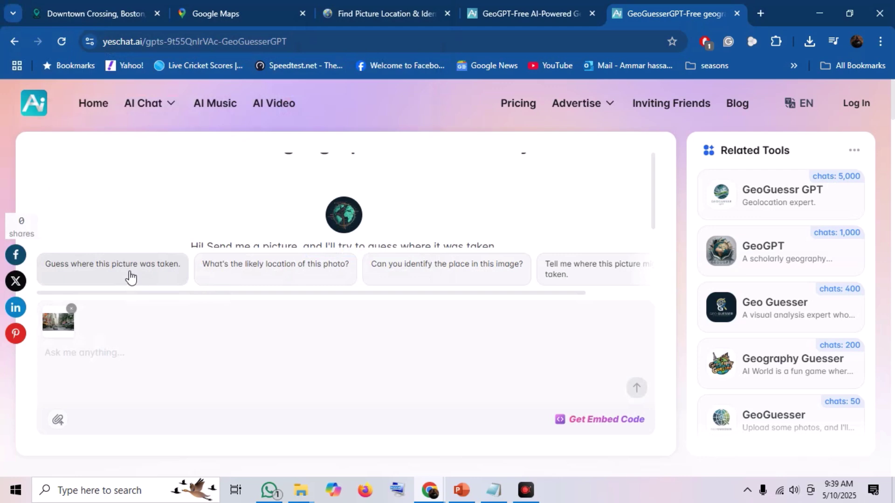
click(254, 276)
Read GeoGuesserGPT's answer, checking the city, country, exact coordinates and the signage and street clues behind them
drag(260, 267, 124, 253)
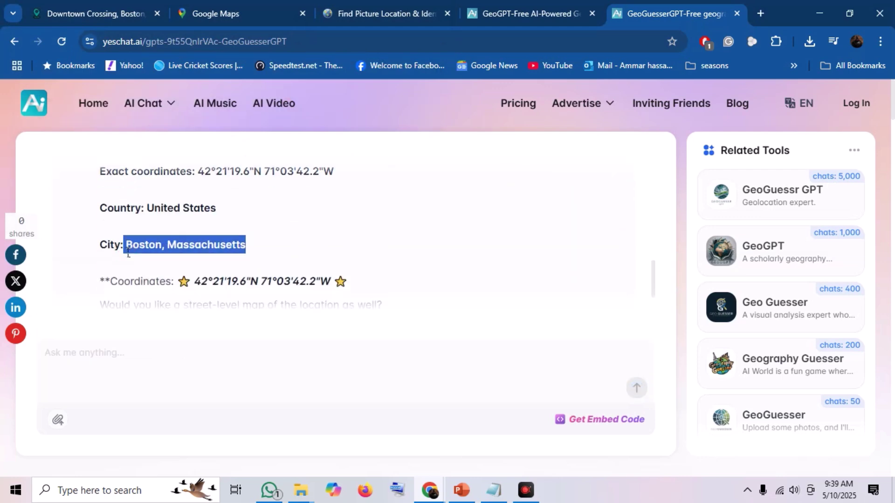
scroll(144, 242, up, 3)
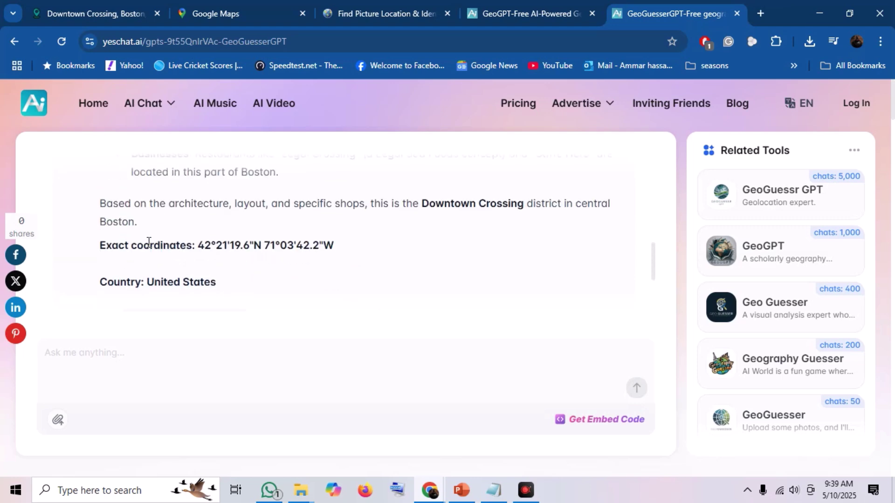
scroll(148, 241, up, 6)
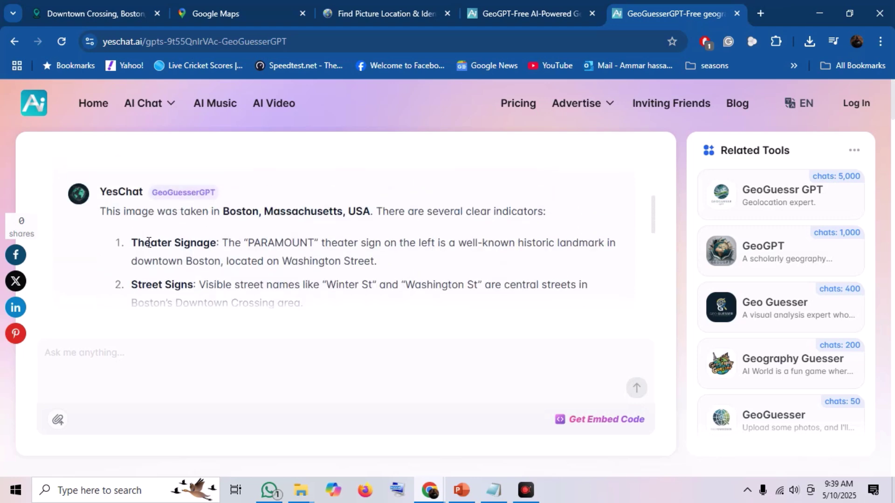
scroll(148, 242, up, 2)
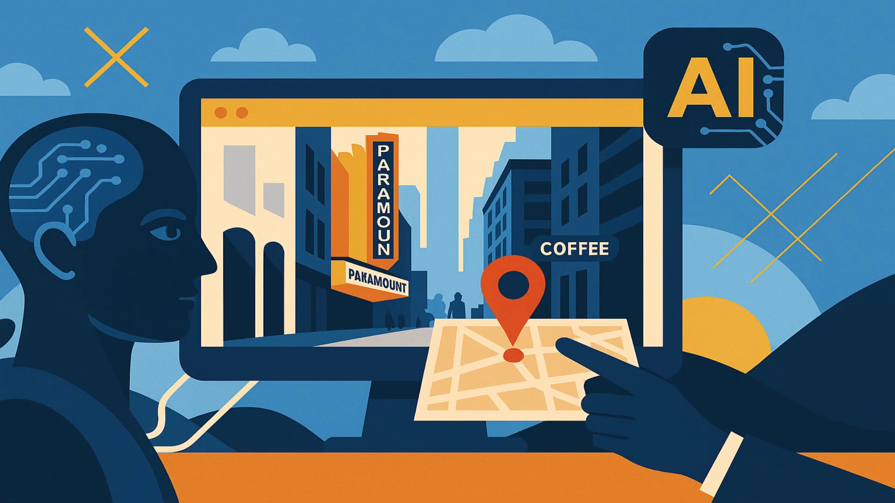